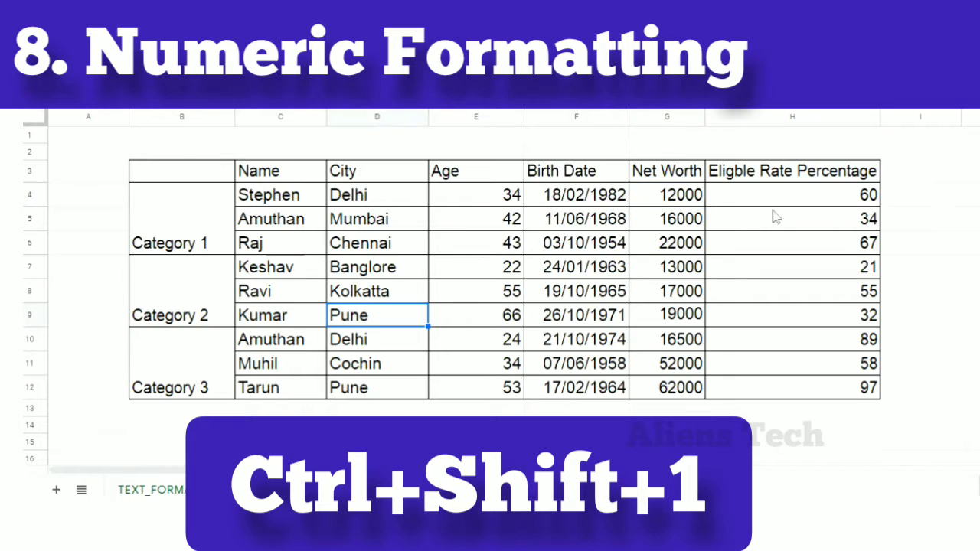
# Format the Net Worth values in G4:G12 as numbers with two decimals and the Eligble Rate Percentage values in H4:H12 as percentages
pyautogui.click(689, 198)
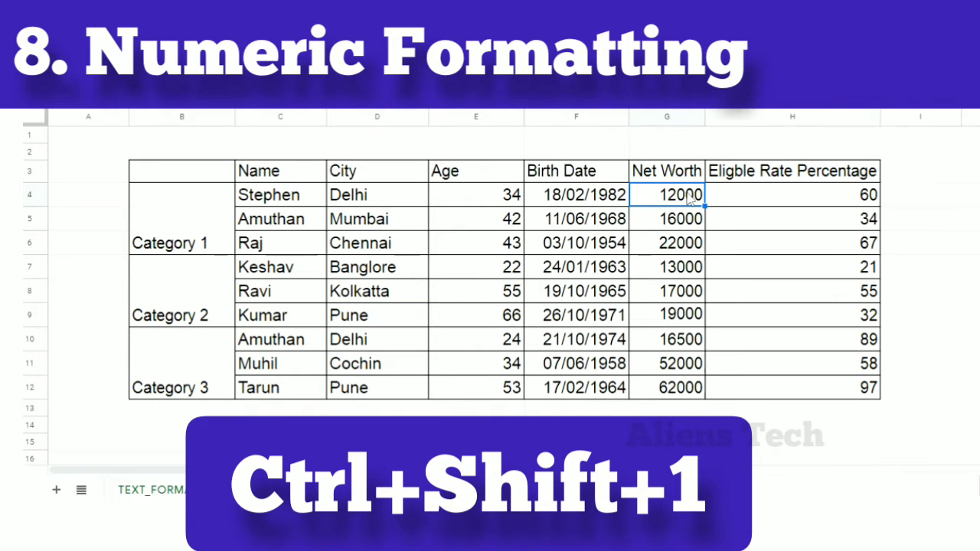
pyautogui.keyDown('shift'); pyautogui.click(678, 391); pyautogui.keyUp('shift')
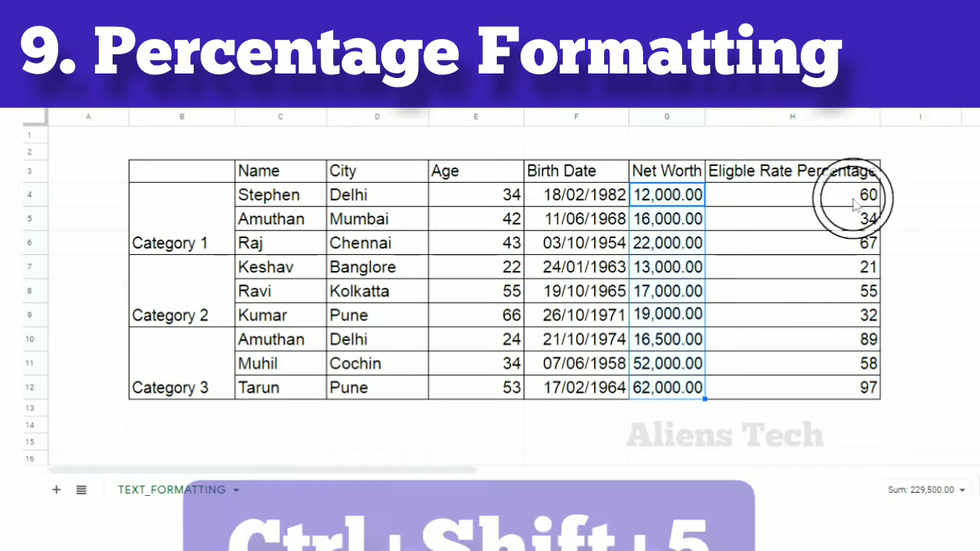
pyautogui.click(853, 201)
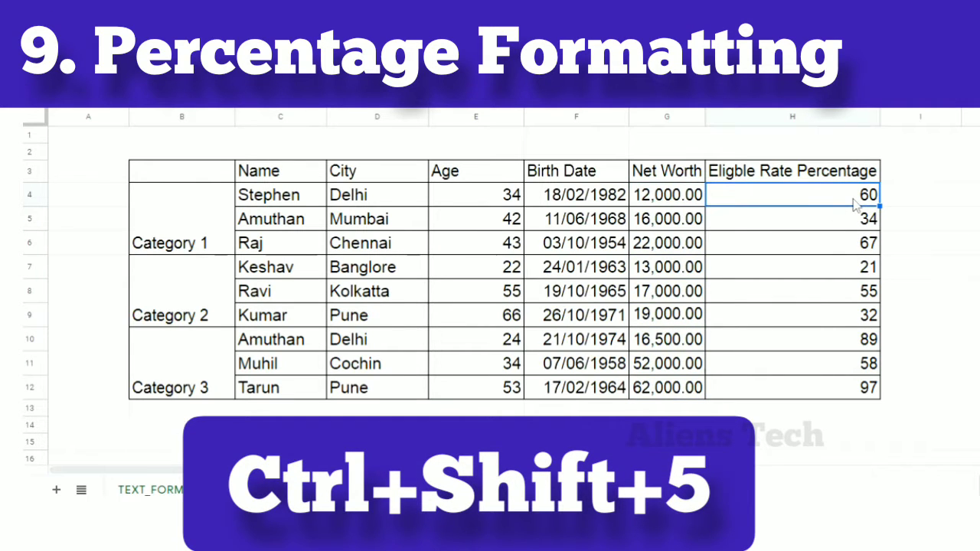
pyautogui.hotkey('ctrl', 'shift', 'Down')
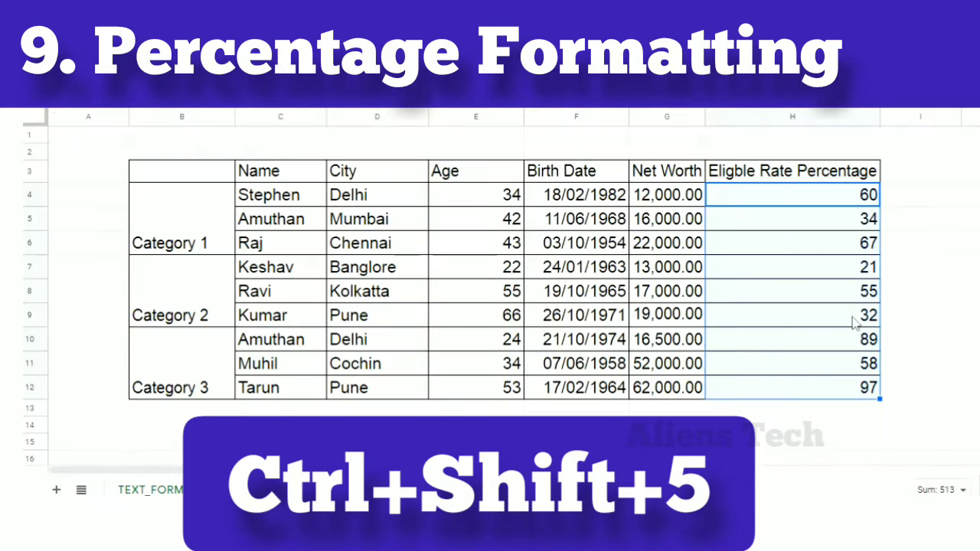
pyautogui.hotkey('ctrl', 'shift', '5')
# Apply the default pound currency format to the Net Worth values in G4:G12 and widen column G to fit them
pyautogui.click(663, 197)
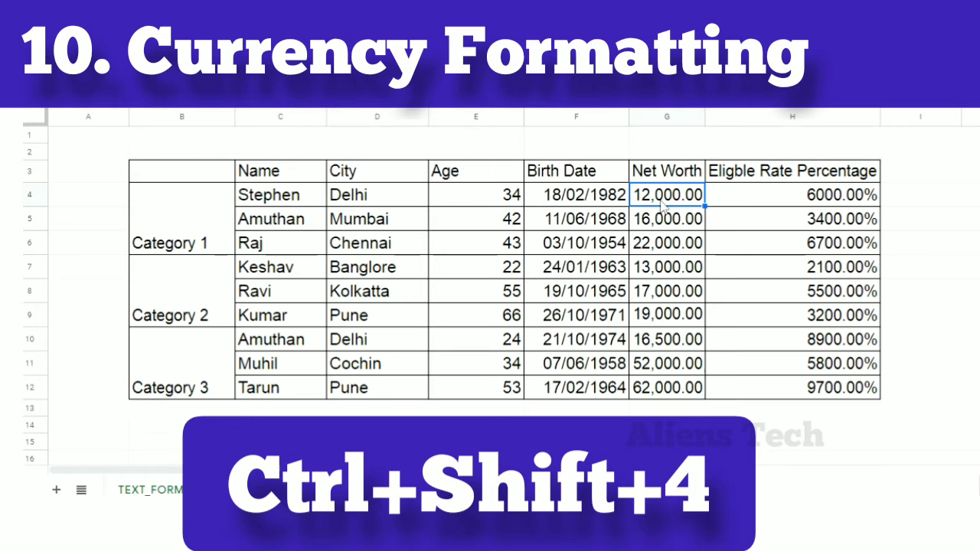
pyautogui.keyDown('shift'); pyautogui.click(668, 388); pyautogui.keyUp('shift')
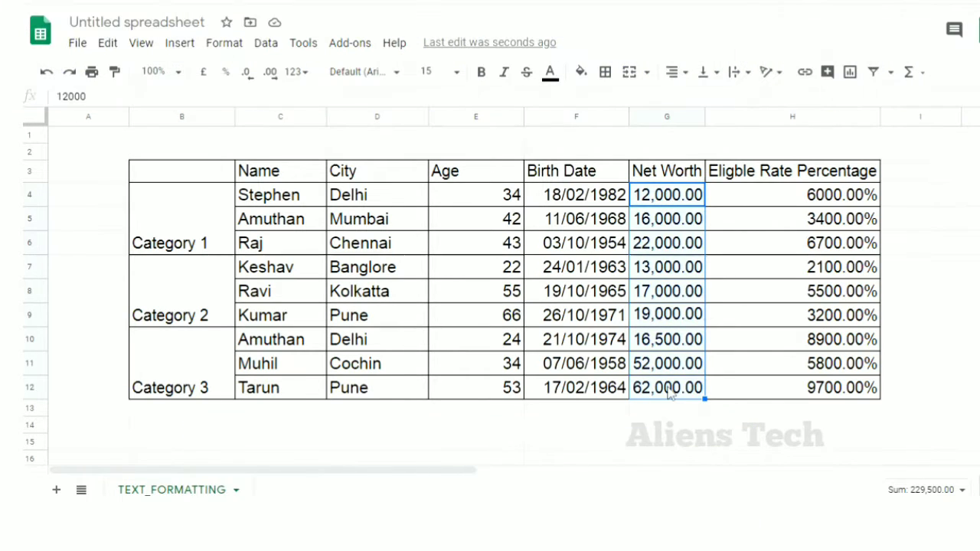
pyautogui.hotkey('ctrl', 'shift', '4')
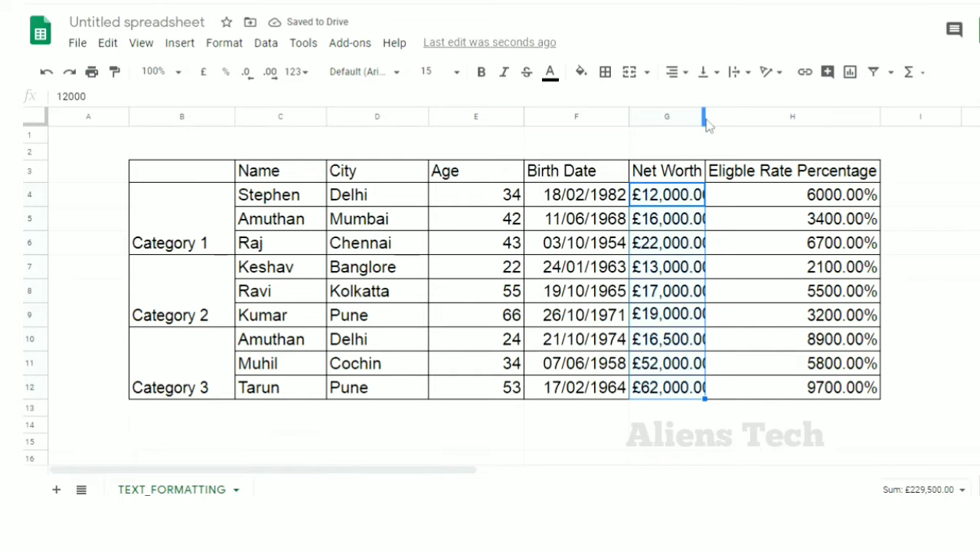
pyautogui.moveTo(703, 120); pyautogui.dragTo(711, 241)
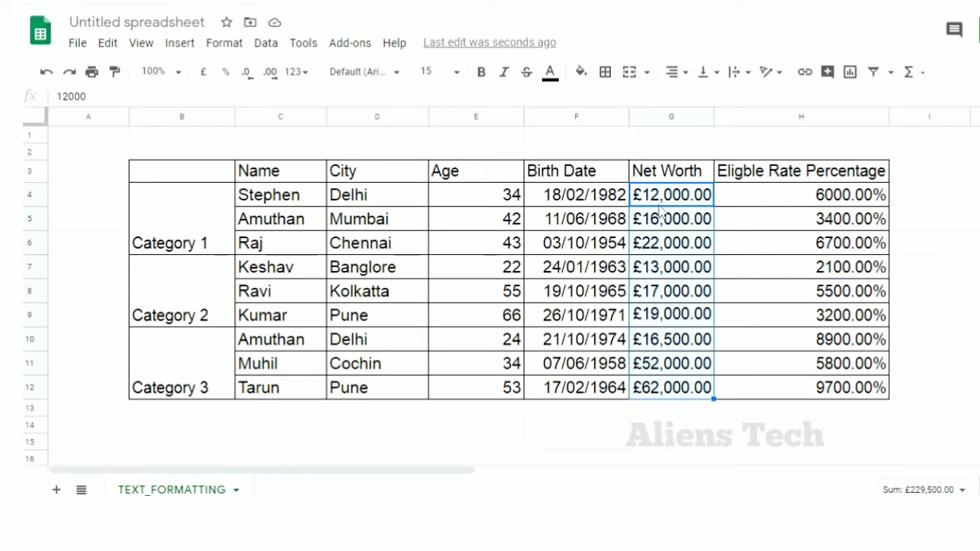
# Apply the custom currency format $ to the selected Net Worth values in G4:G12
pyautogui.click(217, 44)
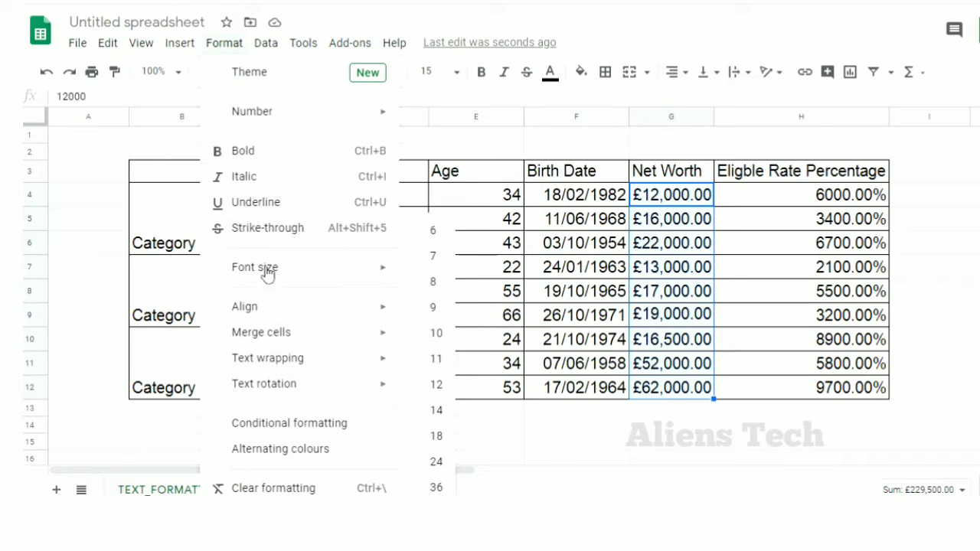
pyautogui.moveTo(276, 114)
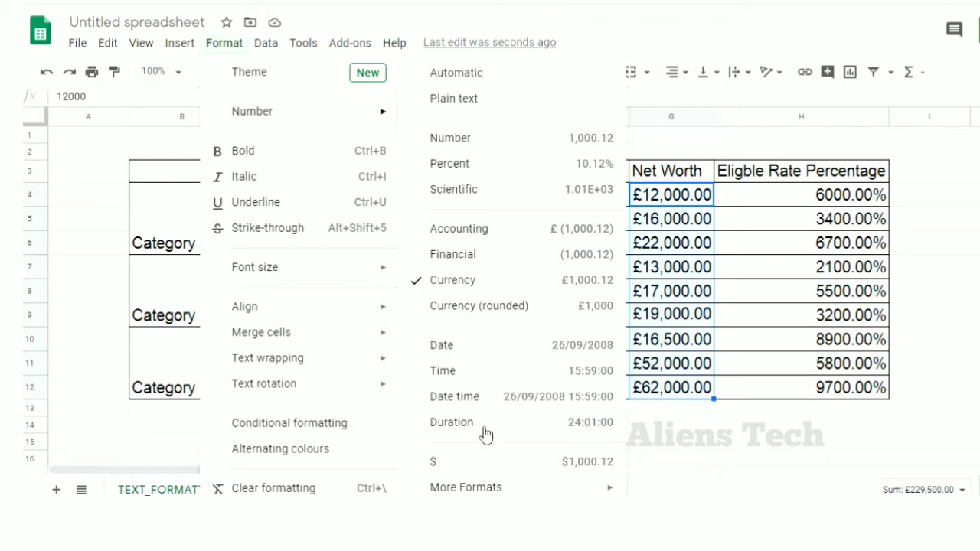
pyautogui.moveTo(496, 490)
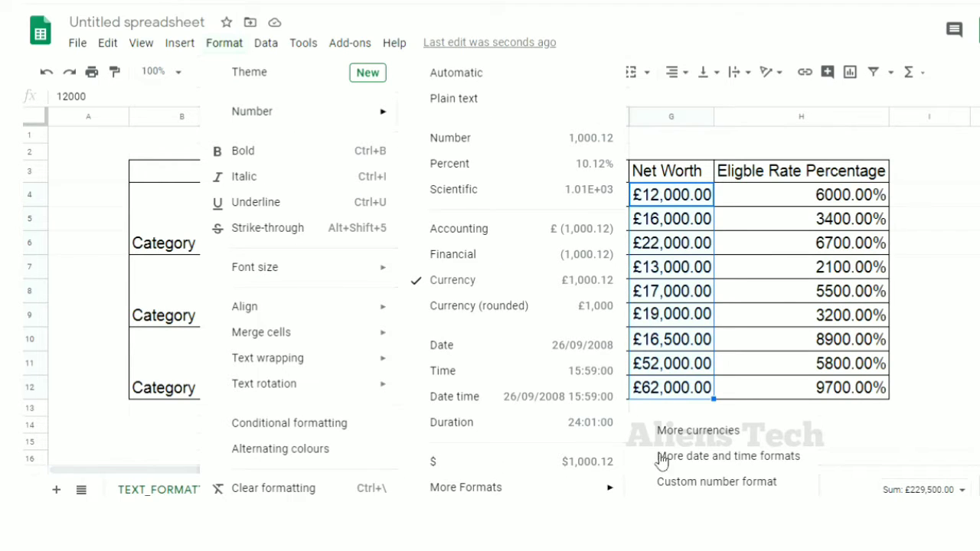
pyautogui.click(698, 431)
pyautogui.click(445, 104)
pyautogui.hotkey('ctrl', 'a')
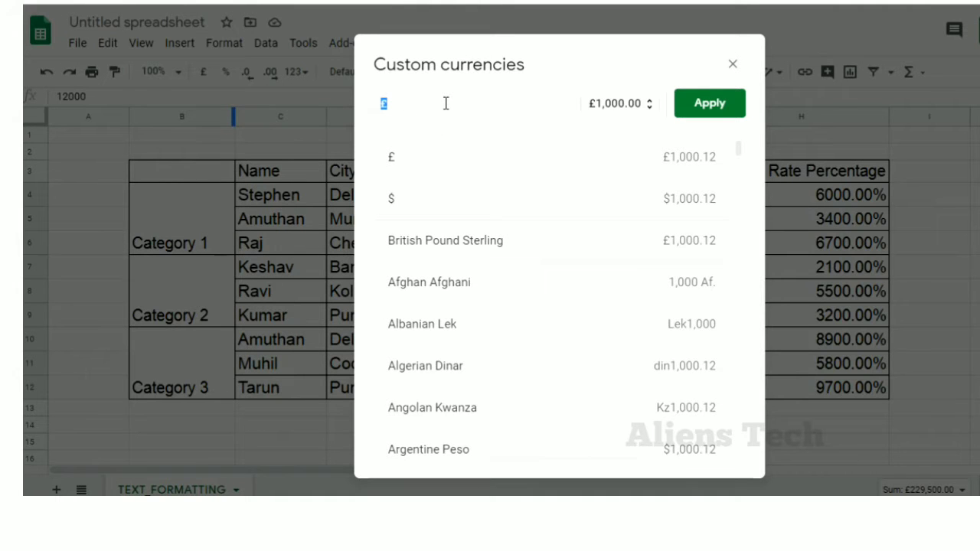
pyautogui.write('$')
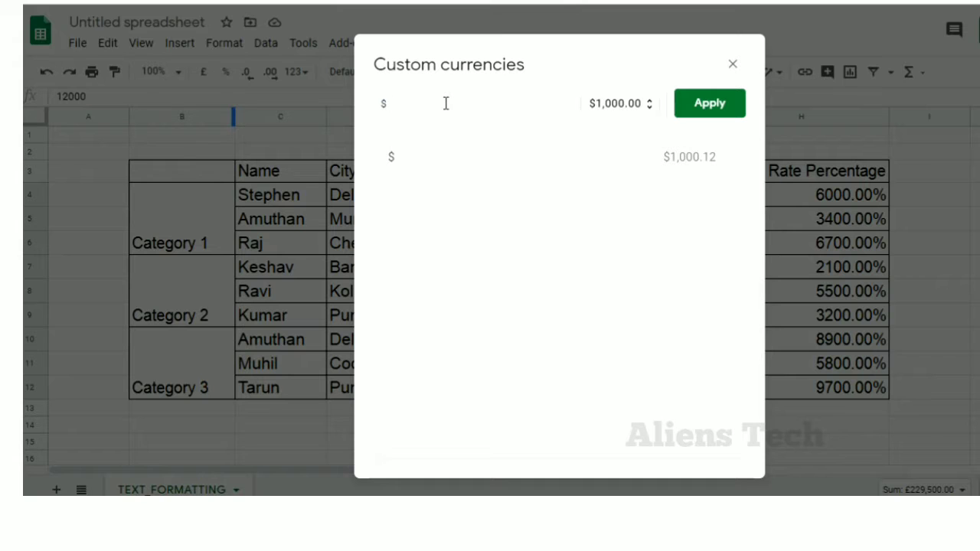
pyautogui.click(463, 157)
pyautogui.click(718, 106)
# Open the keyboard shortcuts overview, switch compatible spreadsheet shortcuts off and on again, and close the overview
pyautogui.click(231, 299)
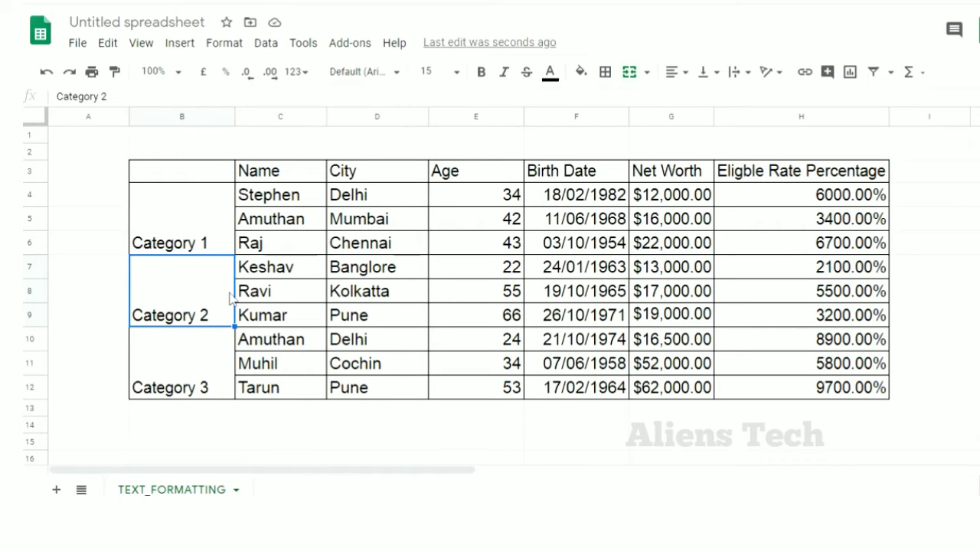
pyautogui.click(393, 43)
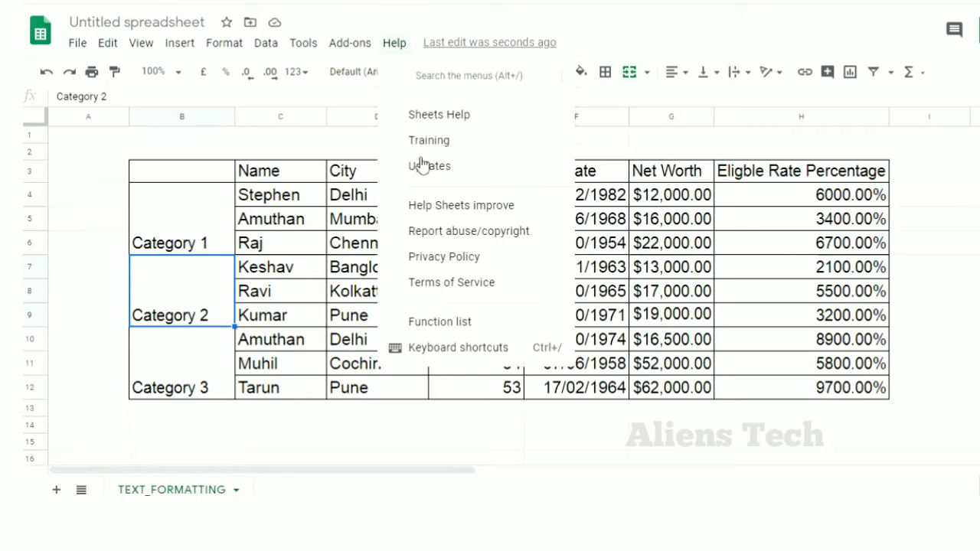
pyautogui.click(444, 349)
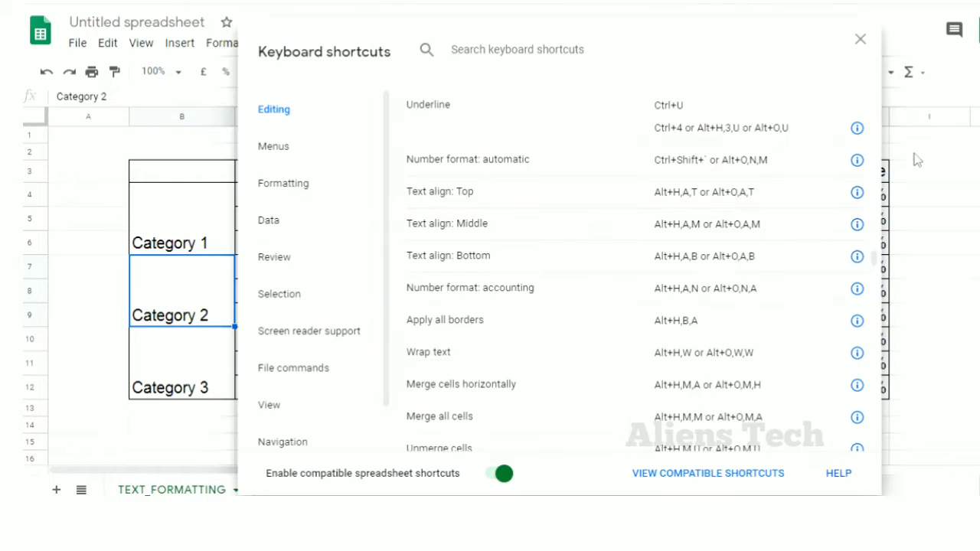
pyautogui.click(502, 475)
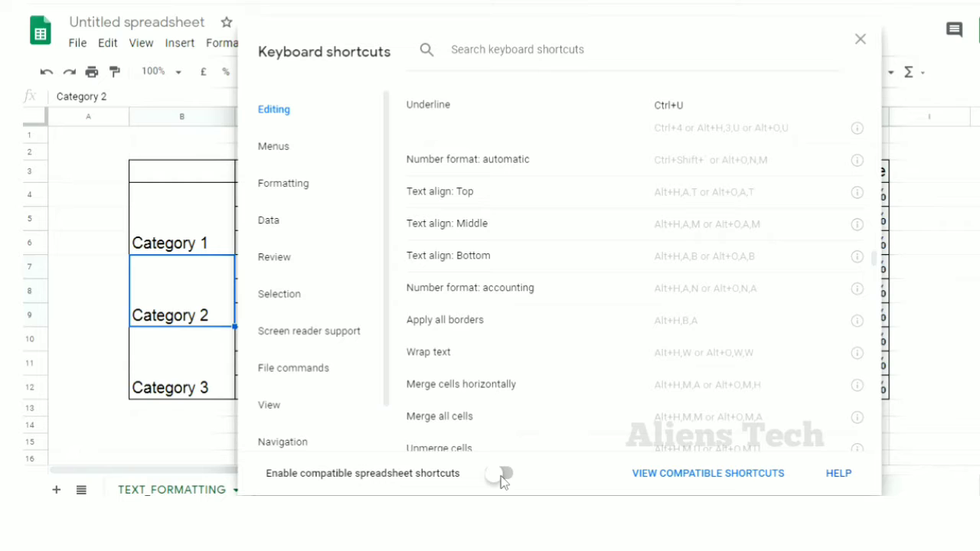
pyautogui.click(502, 476)
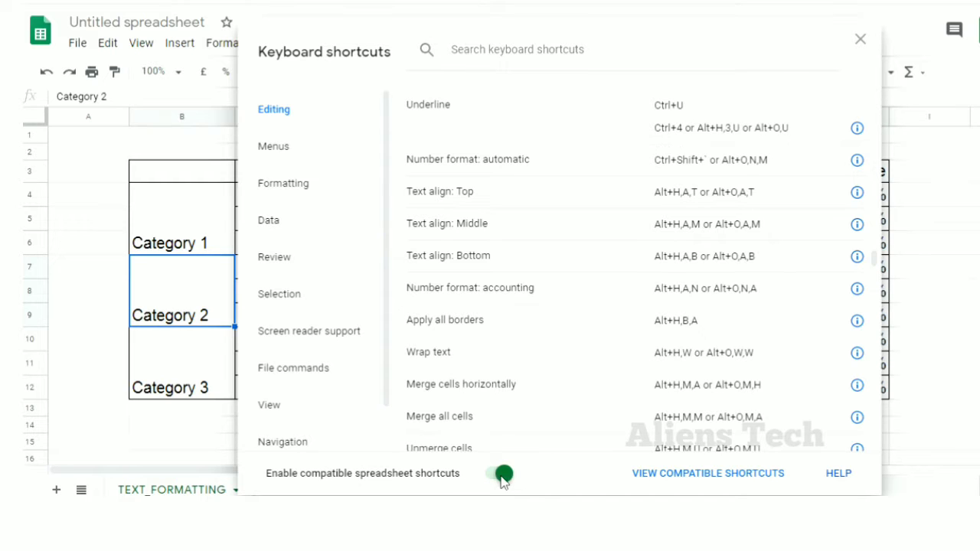
pyautogui.click(860, 39)
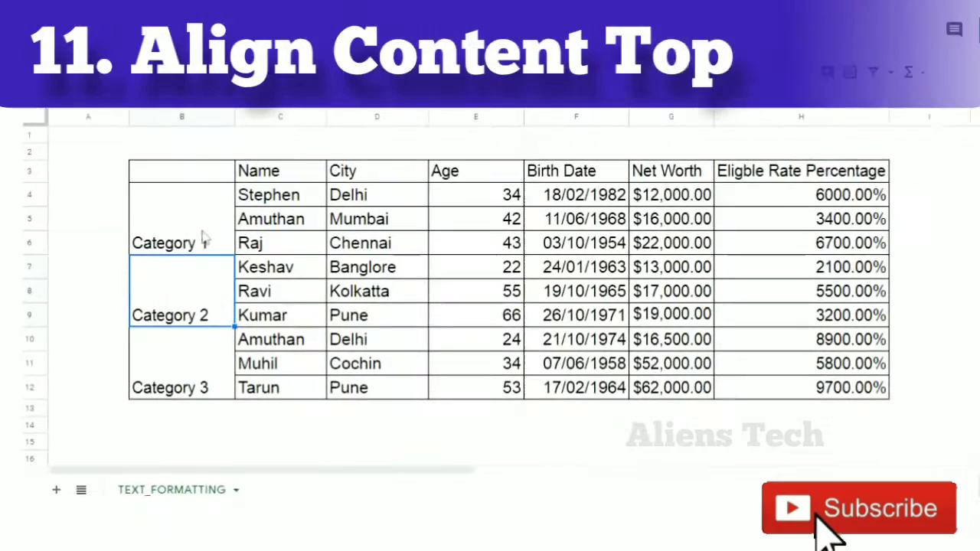
# Align the text of the three merged category cells in column B to the top
pyautogui.click(201, 239)
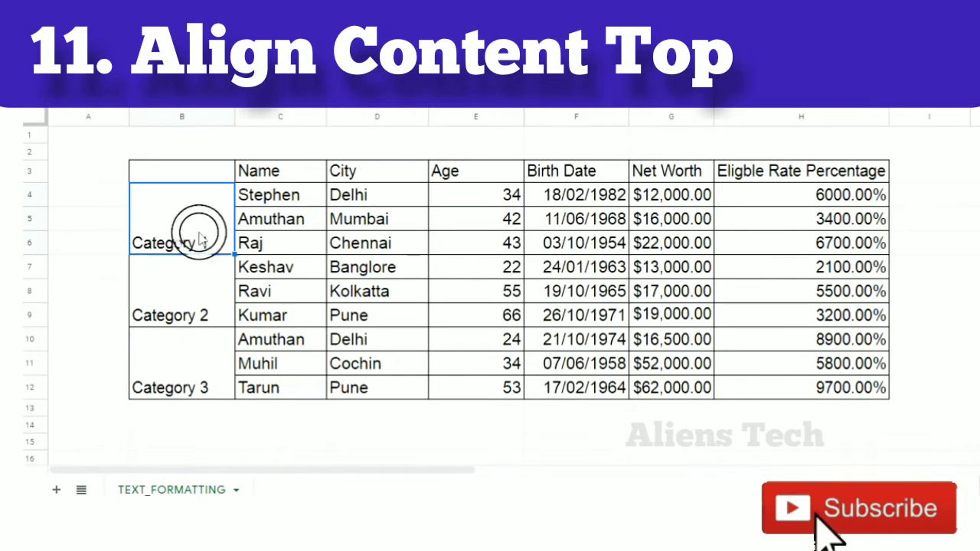
pyautogui.click(167, 300)
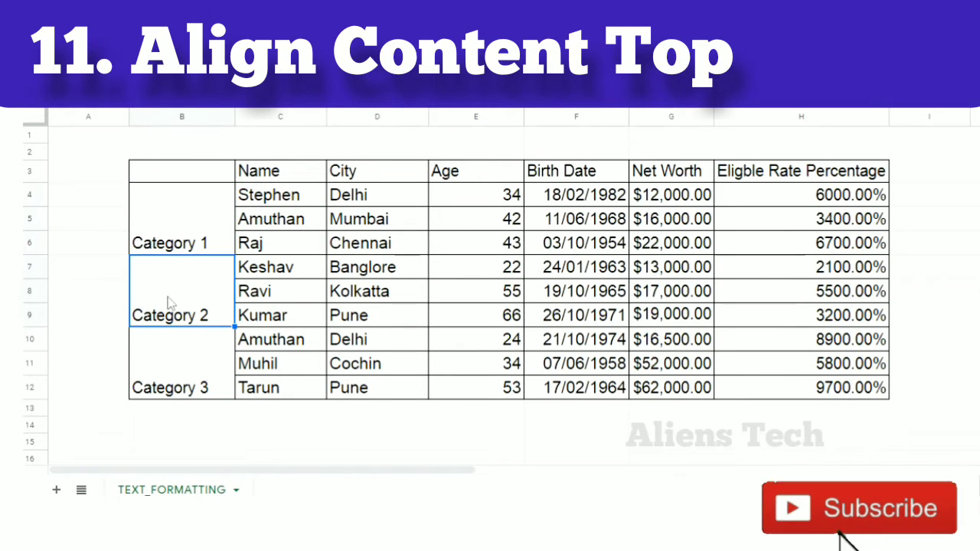
pyautogui.click(201, 239)
pyautogui.keyDown('shift'); pyautogui.click(206, 389); pyautogui.keyUp('shift')
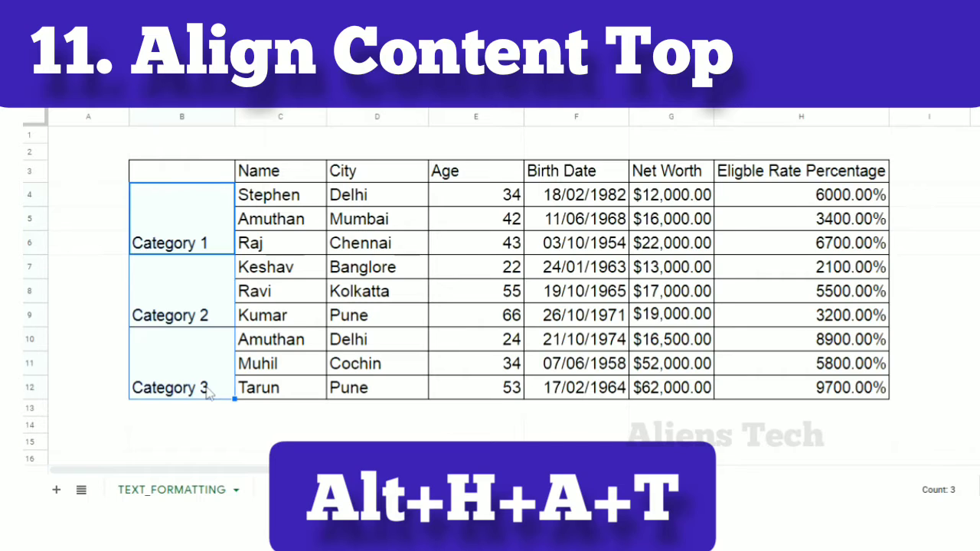
pyautogui.hotkey('alt', 'h')
pyautogui.press('a')
pyautogui.press('t')
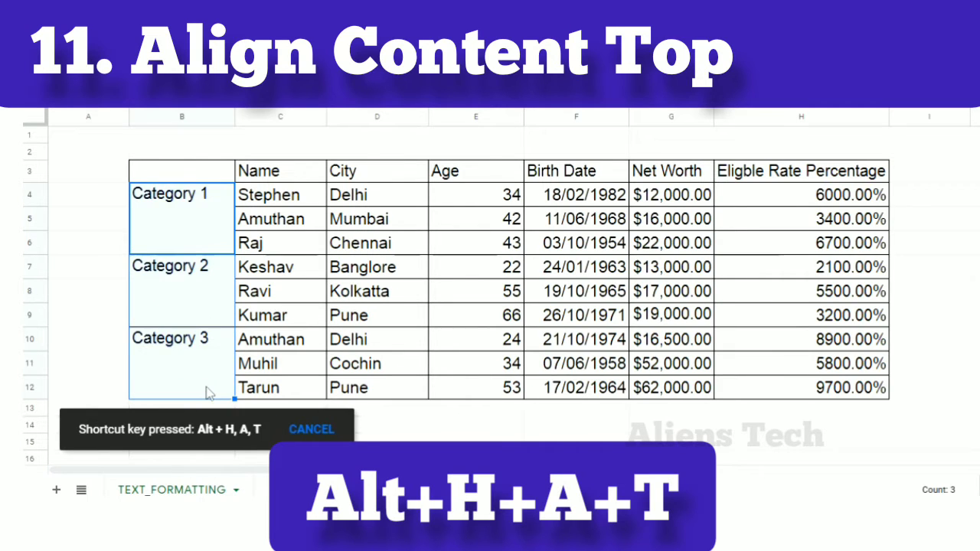
# Align the text of the merged Category 1, 2 and 3 cells in column B to the bottom
pyautogui.click(197, 192)
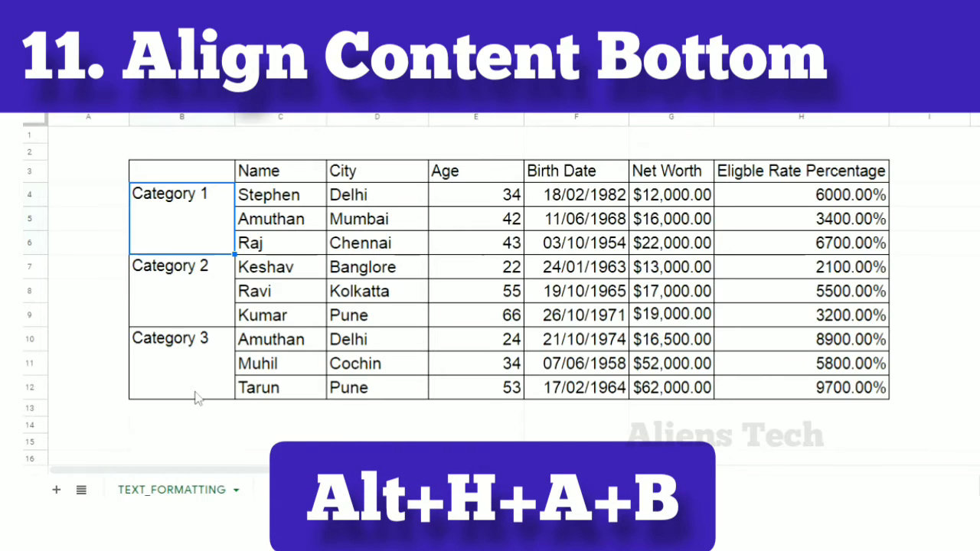
pyautogui.keyDown('shift'); pyautogui.click(196, 398); pyautogui.keyUp('shift')
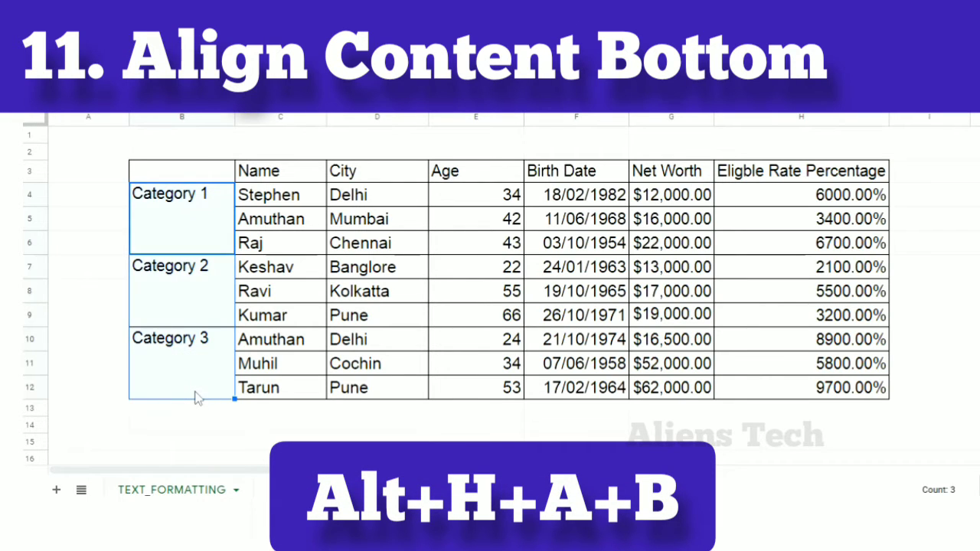
pyautogui.hotkey('alt', 'h')
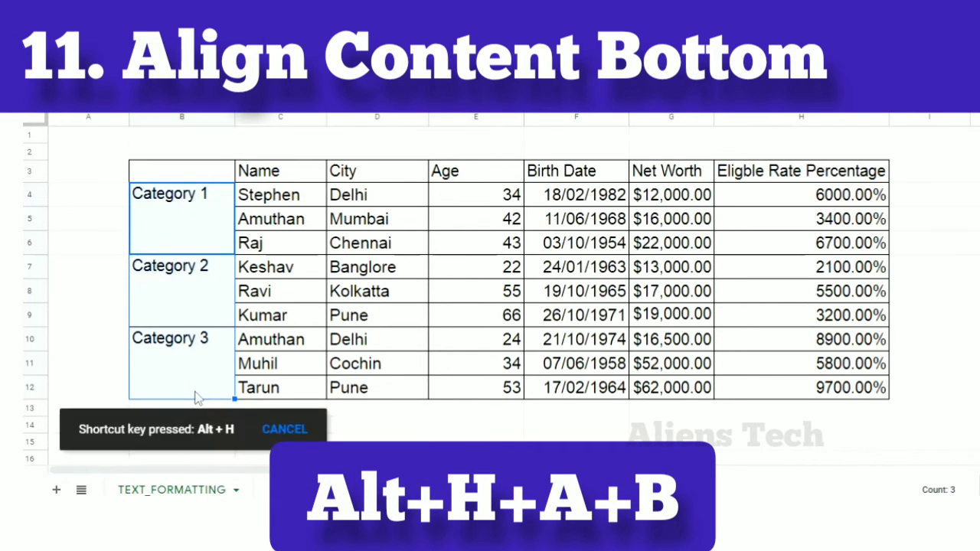
pyautogui.press('a')
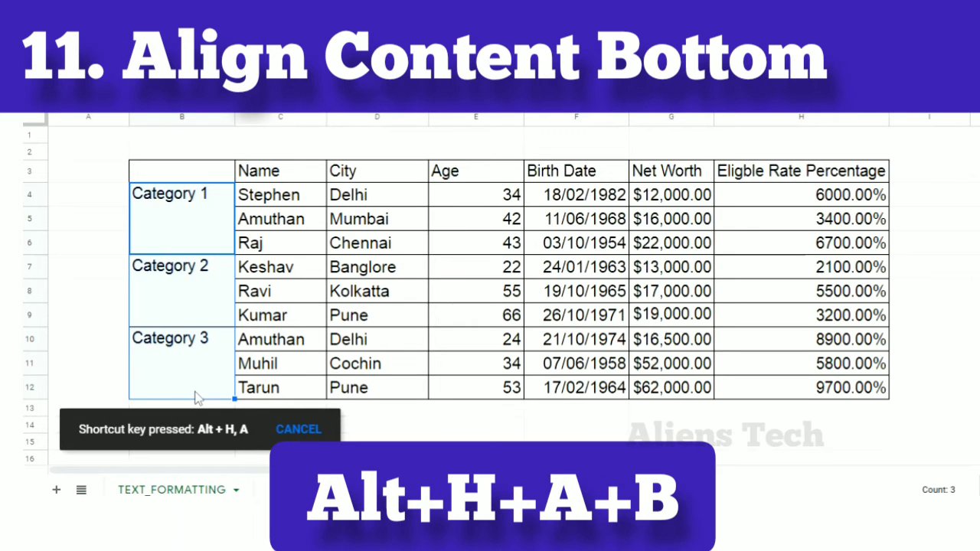
pyautogui.press('b')
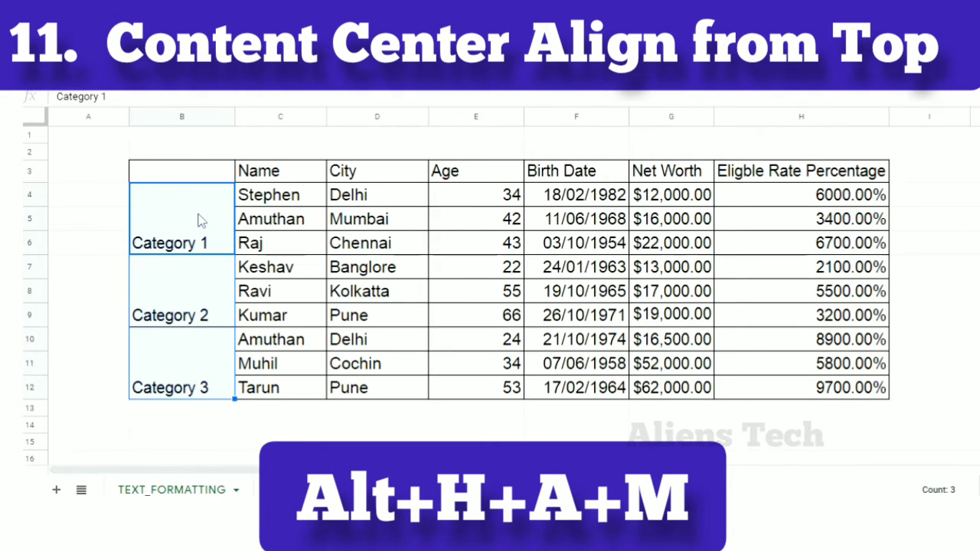
# Align the text of the selected category cells in column B vertically to the middle
pyautogui.hotkey('alt', 'h')
pyautogui.press('a')
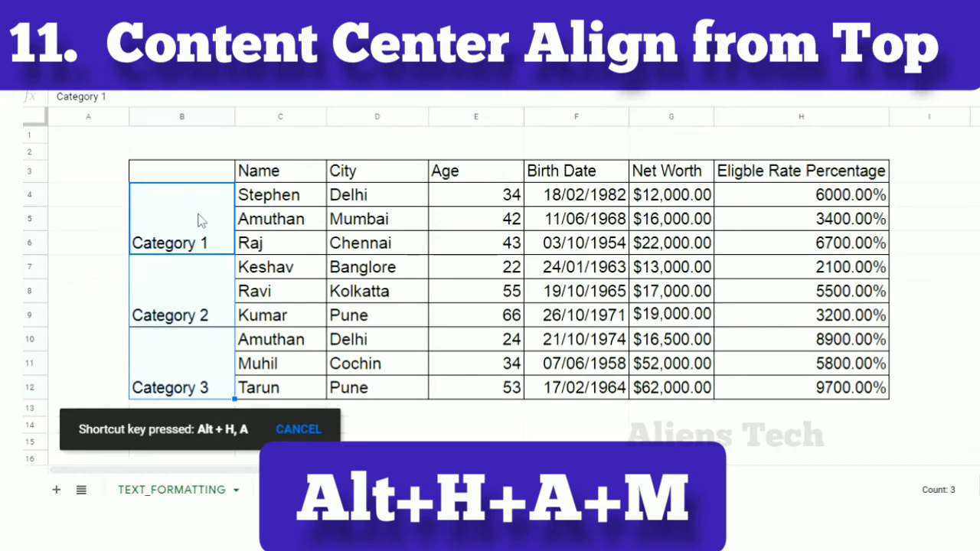
pyautogui.press('m')
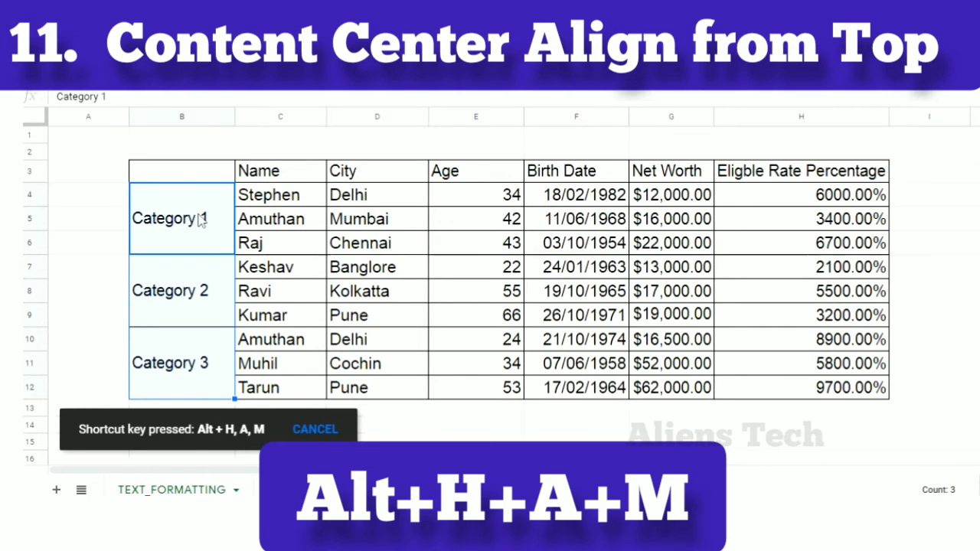
pyautogui.click(660, 242)
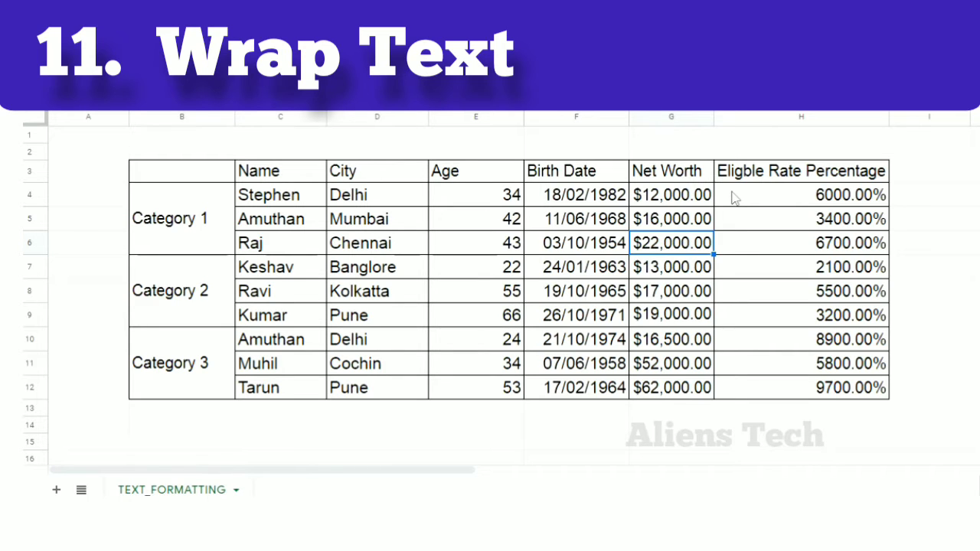
# Wrap the header text in C3:H3 and narrow column H so that Eligble Rate Percentage breaks onto two lines
pyautogui.click(288, 179)
pyautogui.keyDown('shift'); pyautogui.click(789, 175); pyautogui.keyUp('shift')
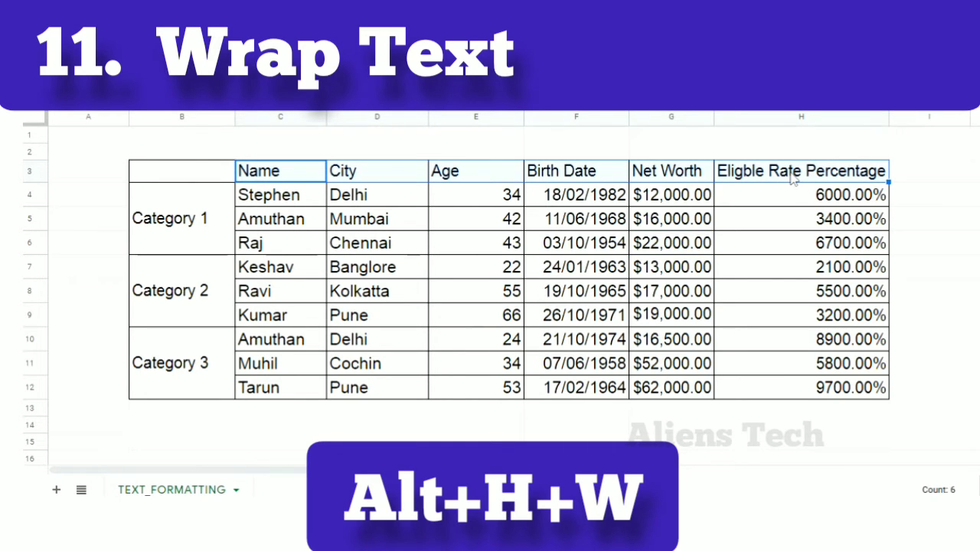
pyautogui.hotkey('alt', 'h')
pyautogui.press('w')
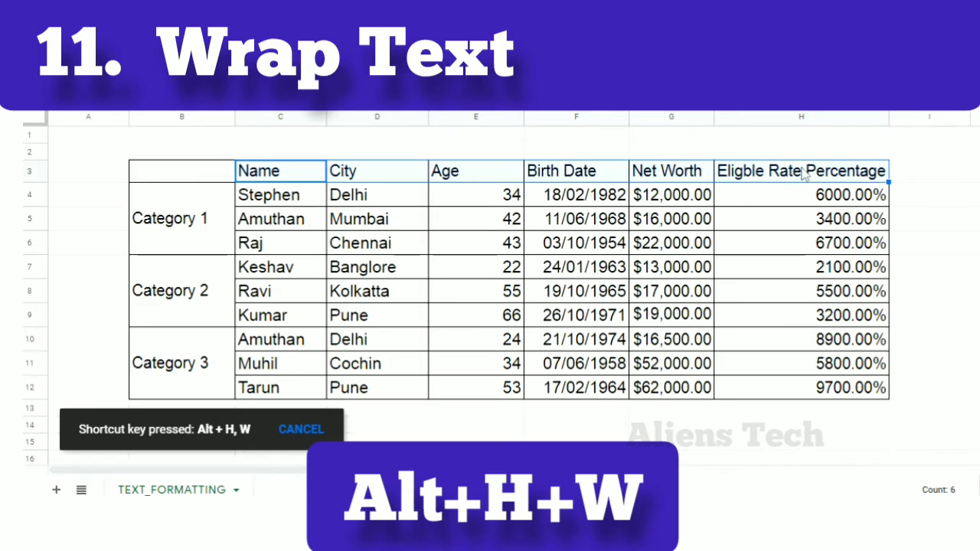
pyautogui.moveTo(889, 116); pyautogui.dragTo(836, 115)
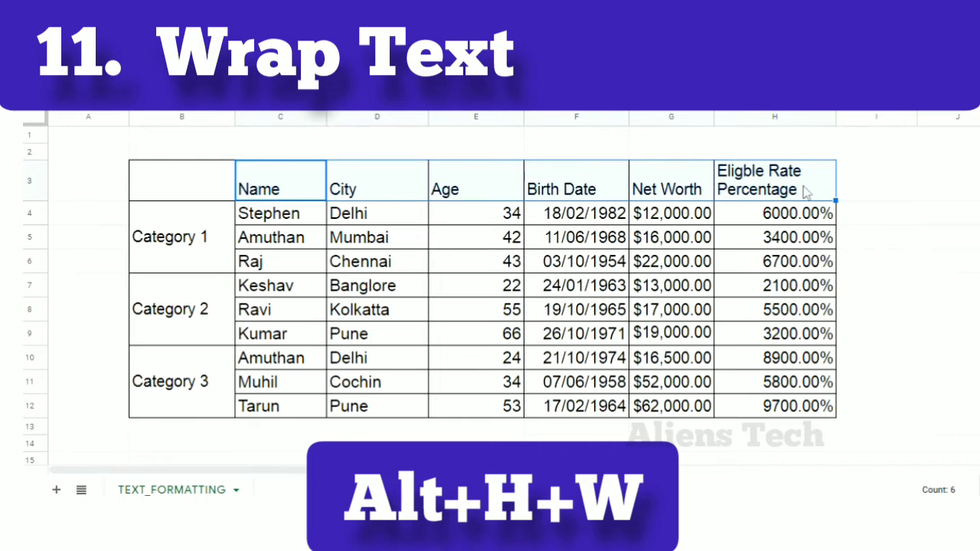
pyautogui.click(617, 310)
# Increase the Net Worth amounts in G4:G12 to three decimal places and widen column G to fit them
pyautogui.click(657, 239)
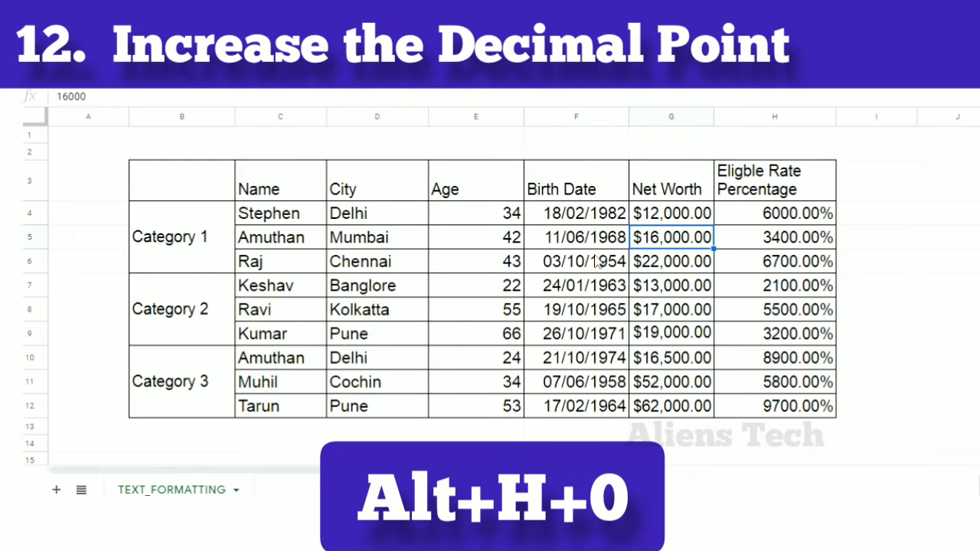
pyautogui.click(691, 213)
pyautogui.keyDown('shift'); pyautogui.click(681, 410); pyautogui.keyUp('shift')
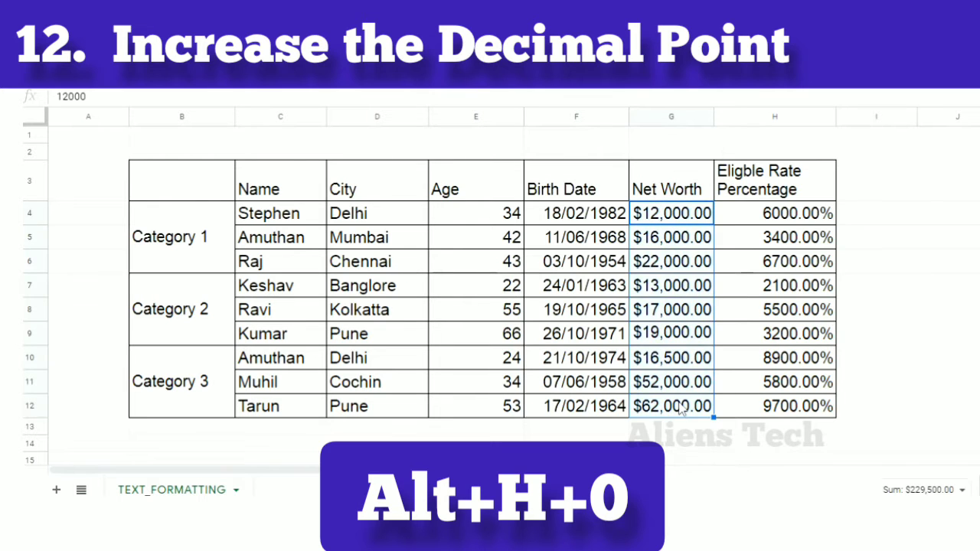
pyautogui.hotkey('alt', 'h')
pyautogui.press('0')
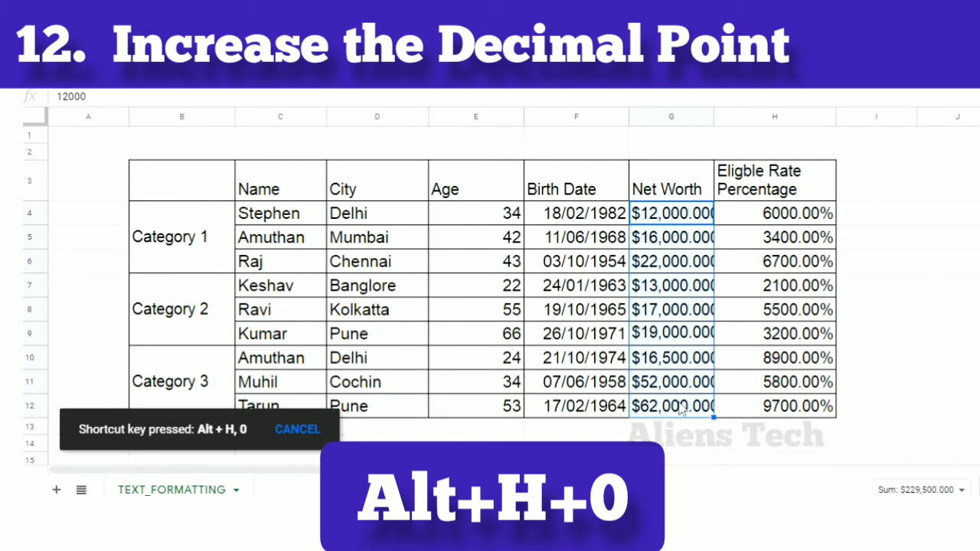
pyautogui.moveTo(713, 117); pyautogui.dragTo(777, 119)
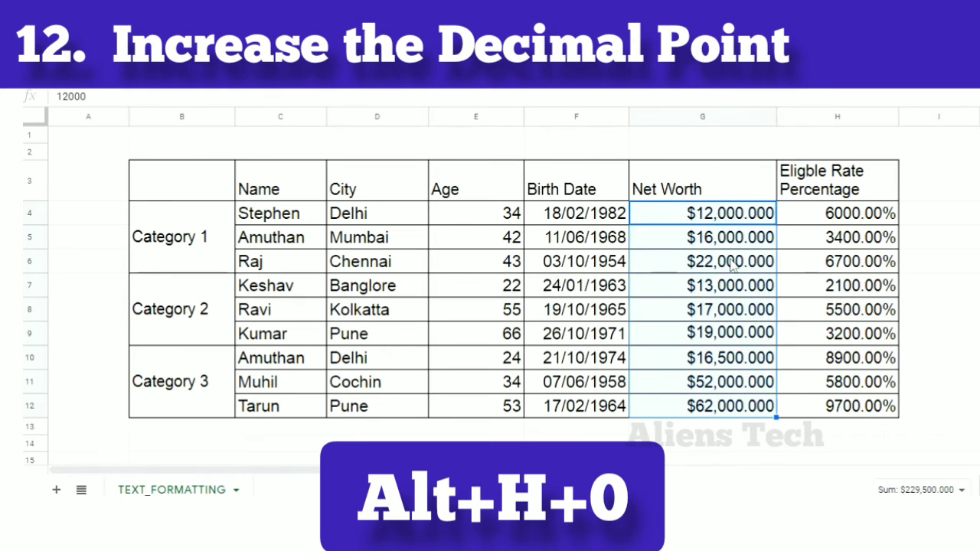
# Extend the Net Worth amounts in G4:G12 to five decimal places and reduce them by one to four
pyautogui.click(714, 219)
pyautogui.keyDown('shift'); pyautogui.click(718, 401); pyautogui.keyUp('shift')
pyautogui.hotkey('alt', 'h')
pyautogui.press('0')
pyautogui.press('0')
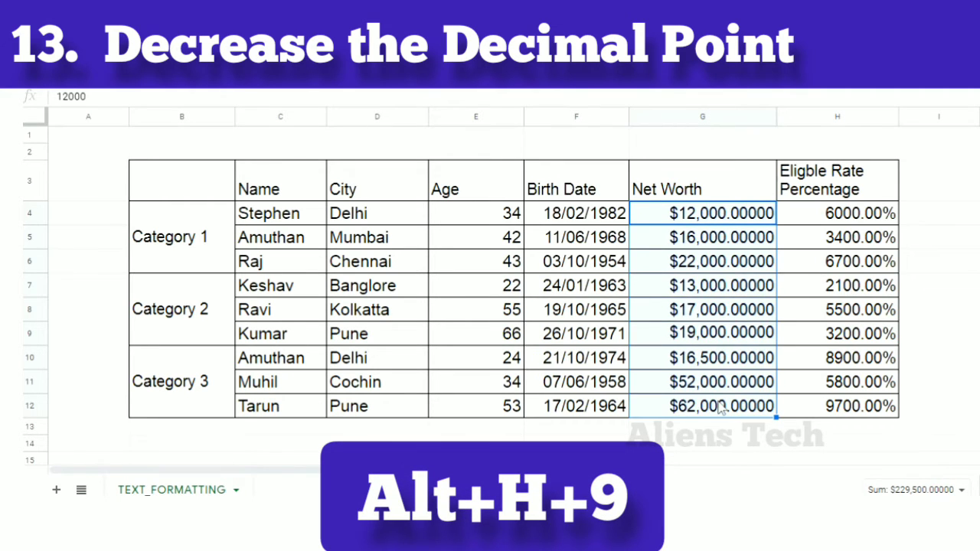
pyautogui.hotkey('alt', 'h')
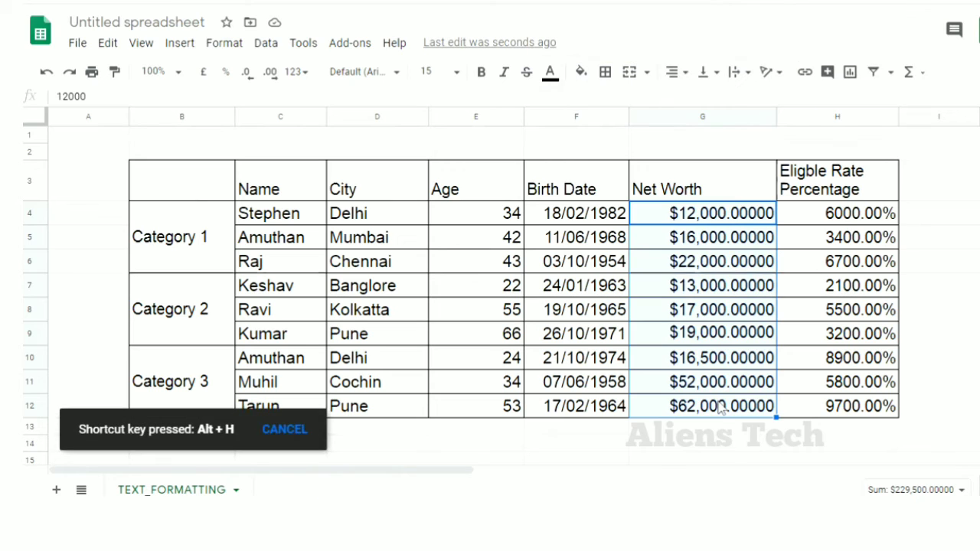
pyautogui.press('9')
# Tilt up the text of the merged Category 1 cell in column B
pyautogui.click(198, 258)
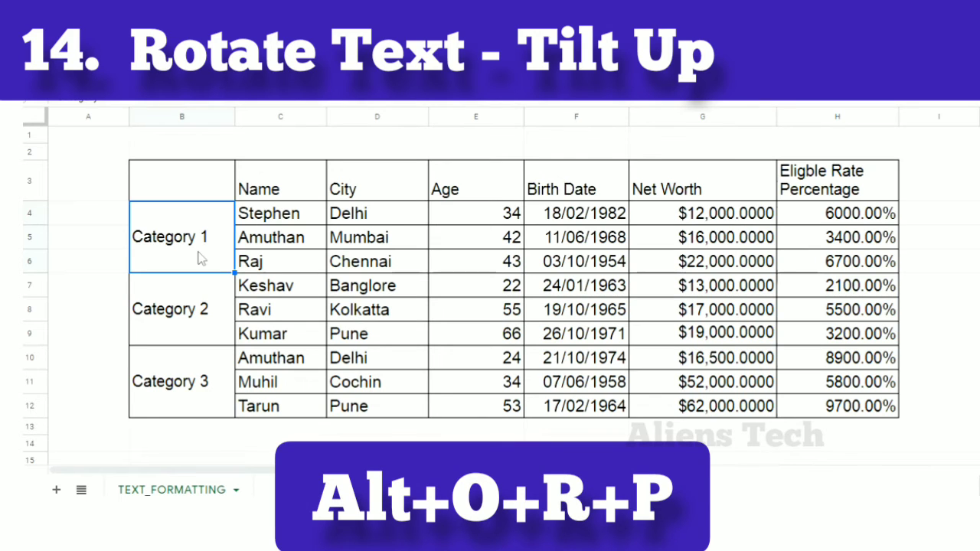
pyautogui.hotkey('alt', 'o')
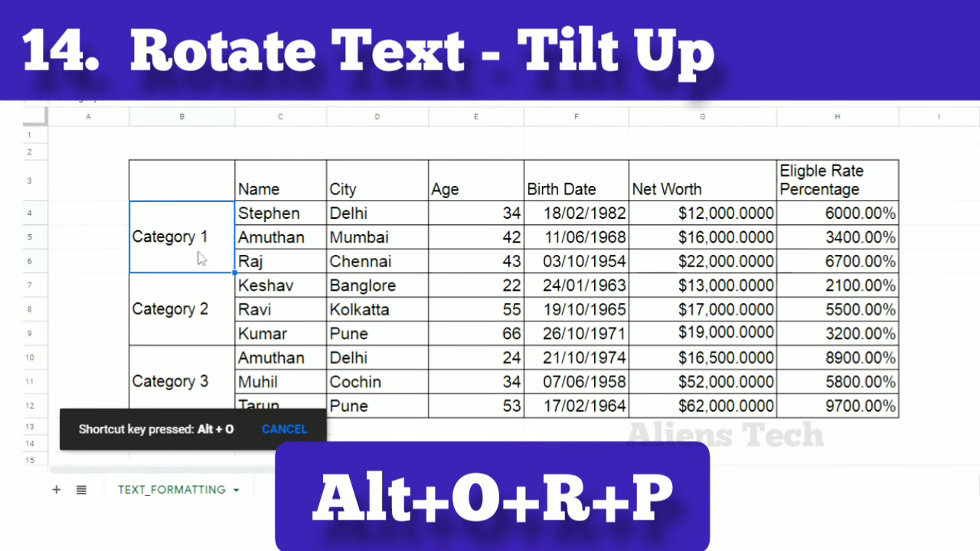
pyautogui.write('r')
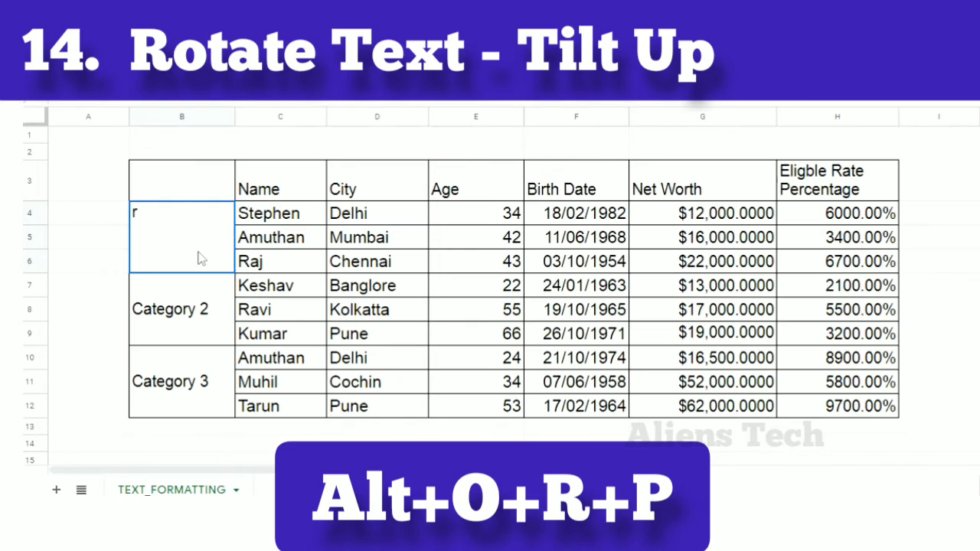
pyautogui.press('Escape')
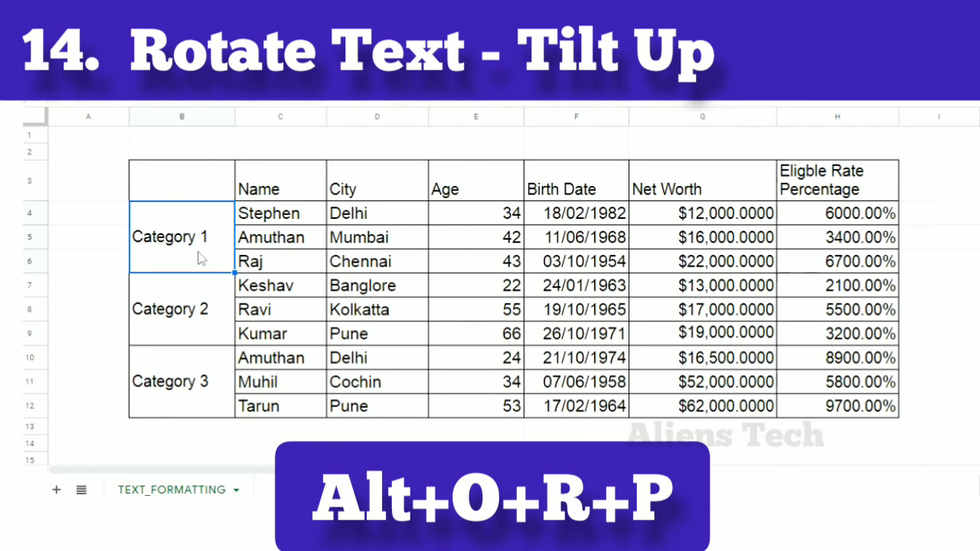
pyautogui.hotkey('alt', 'o')
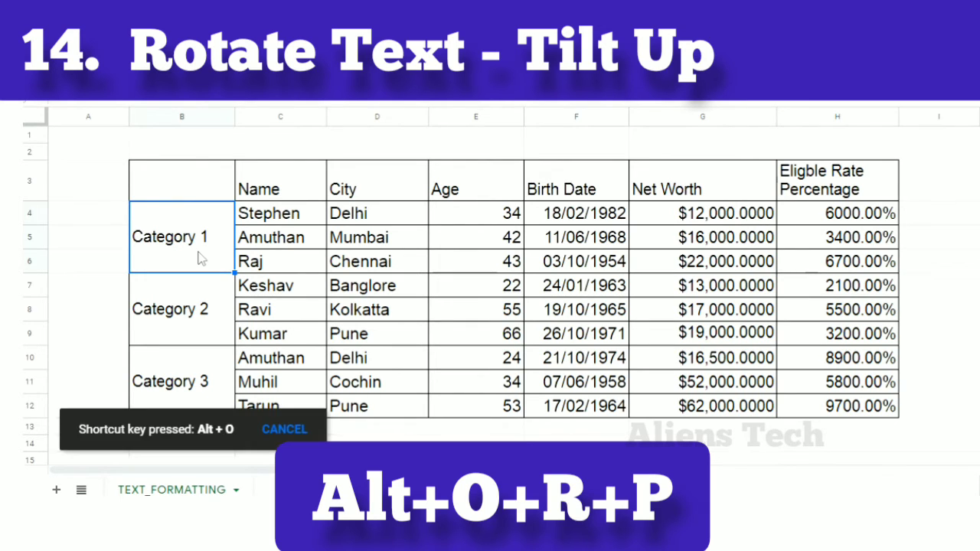
pyautogui.press('r')
pyautogui.press('p')
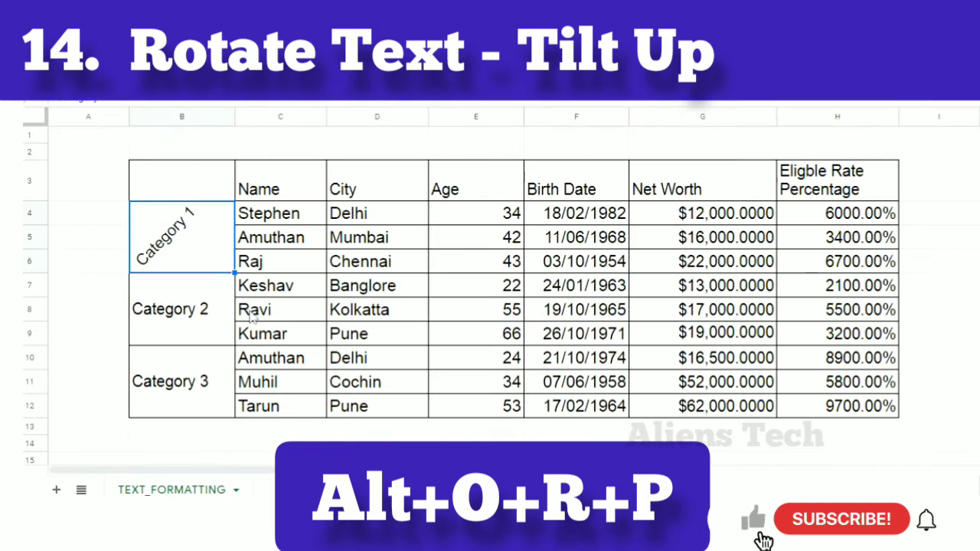
# Tilt down the text of the merged Category 2 cell in column B
pyautogui.click(210, 311)
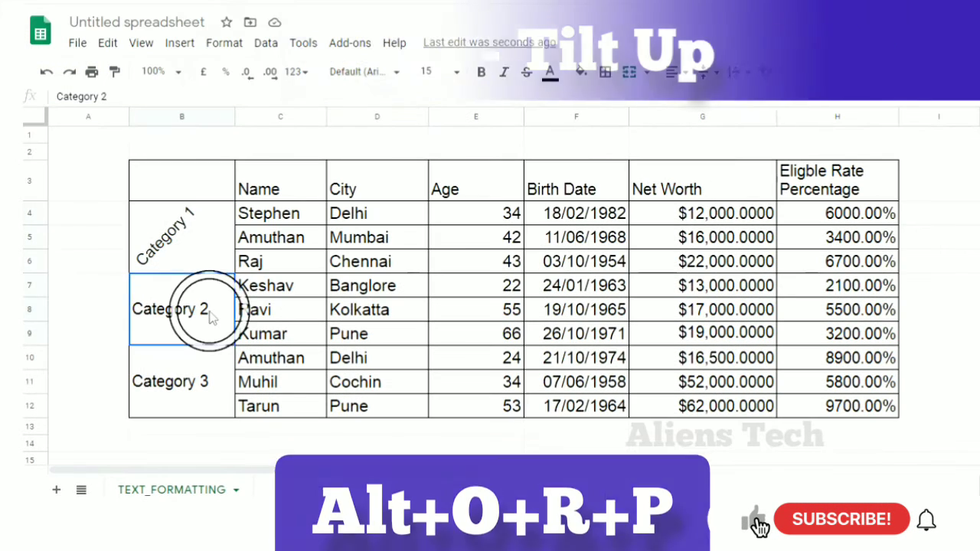
pyautogui.click(211, 310)
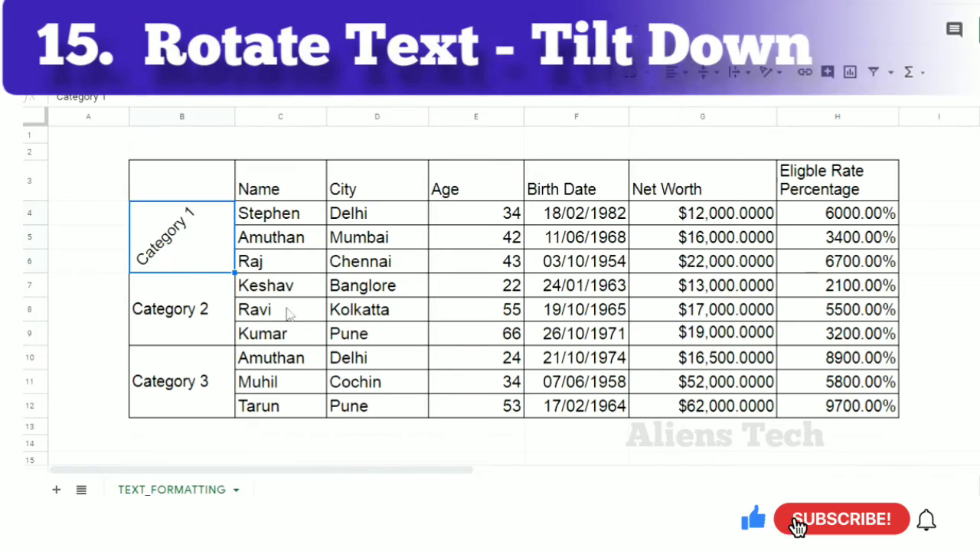
pyautogui.click(210, 314)
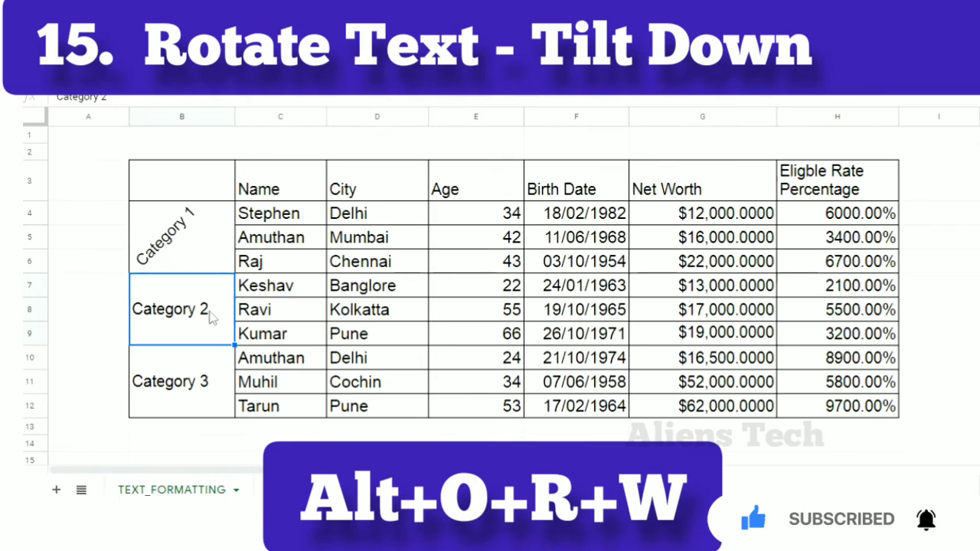
pyautogui.hotkey('alt', 'o')
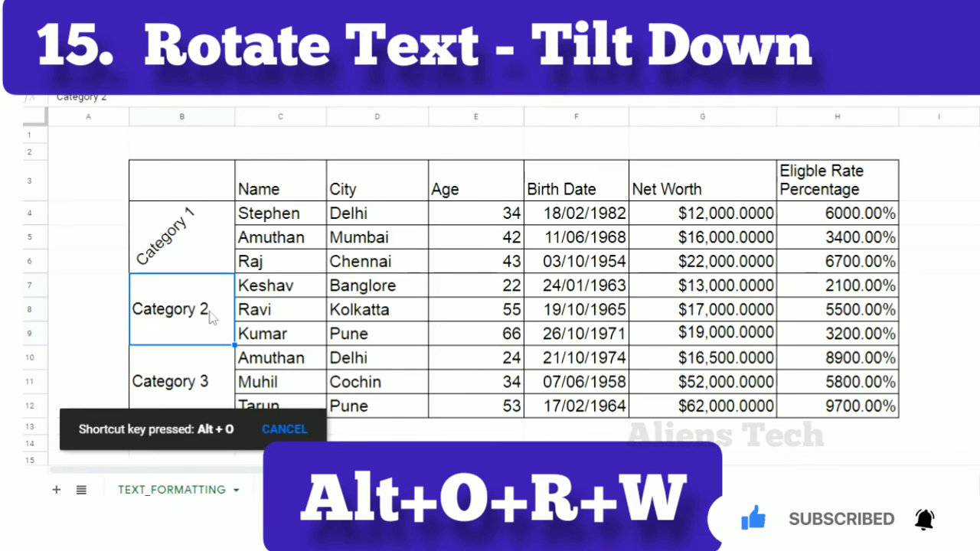
pyautogui.press('r')
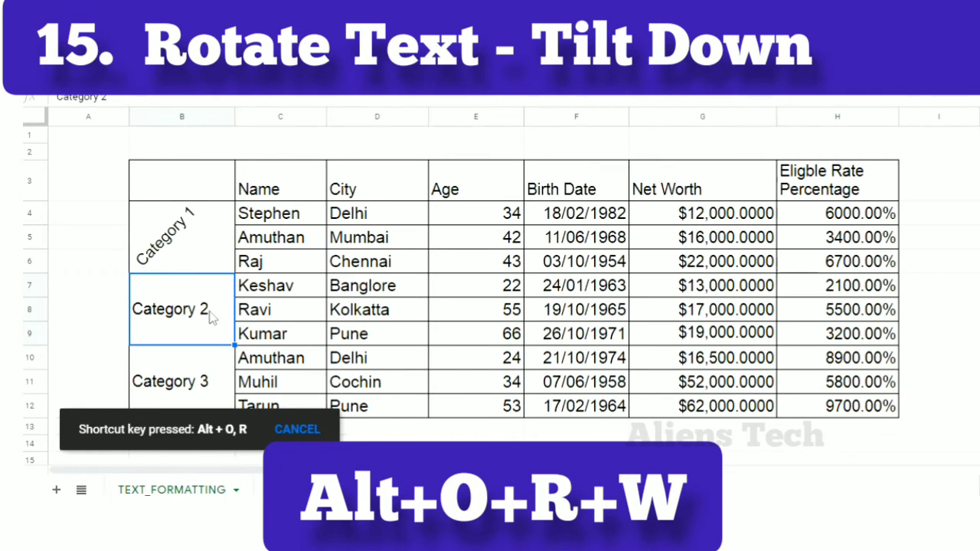
pyautogui.press('w')
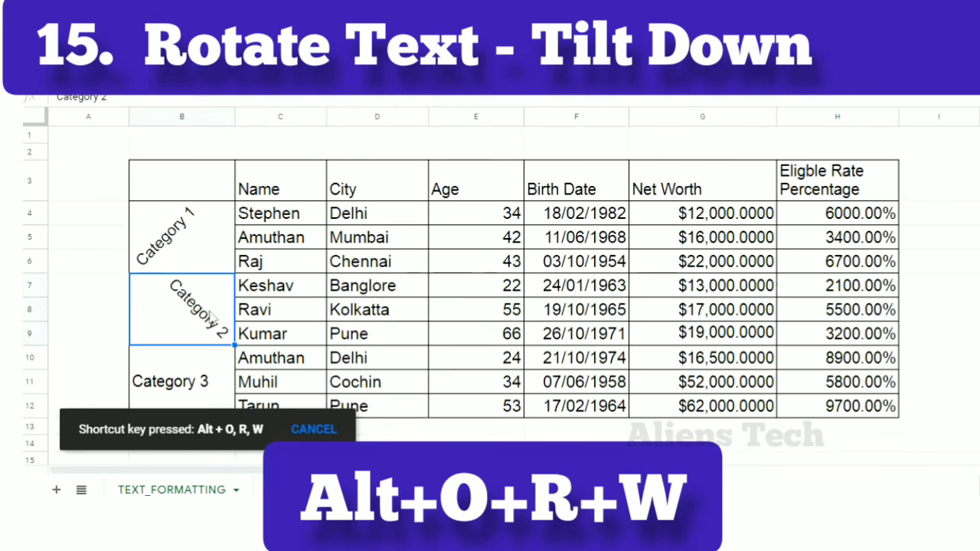
# Stack the text of the merged Category 3 cell vertically
pyautogui.click(206, 400)
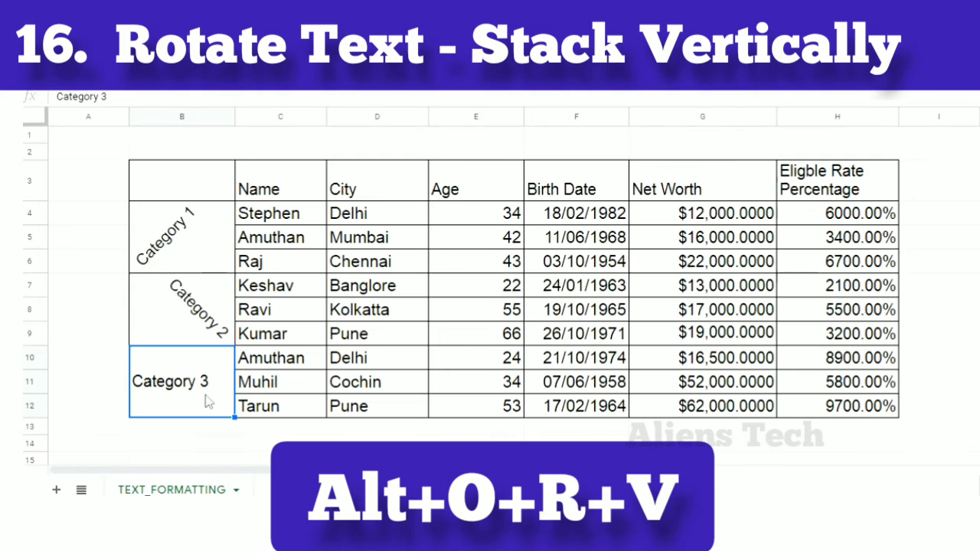
pyautogui.hotkey('alt', 'o')
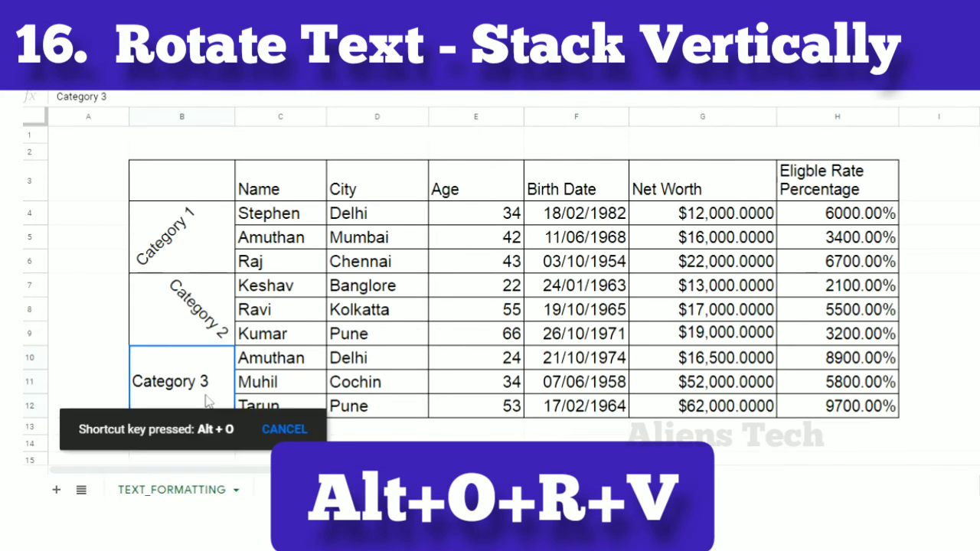
pyautogui.press('r')
pyautogui.press('v')
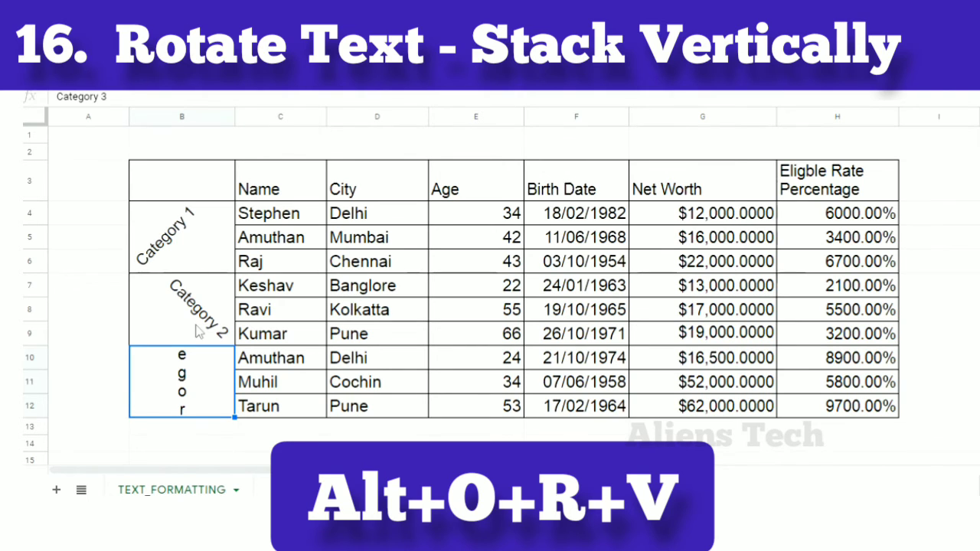
# Undo the three text rotations applied to the Category 1, 2 and 3 cells
pyautogui.hotkey('ctrl', 'z')
pyautogui.hotkey('ctrl', 'z')
pyautogui.hotkey('ctrl', 'z')
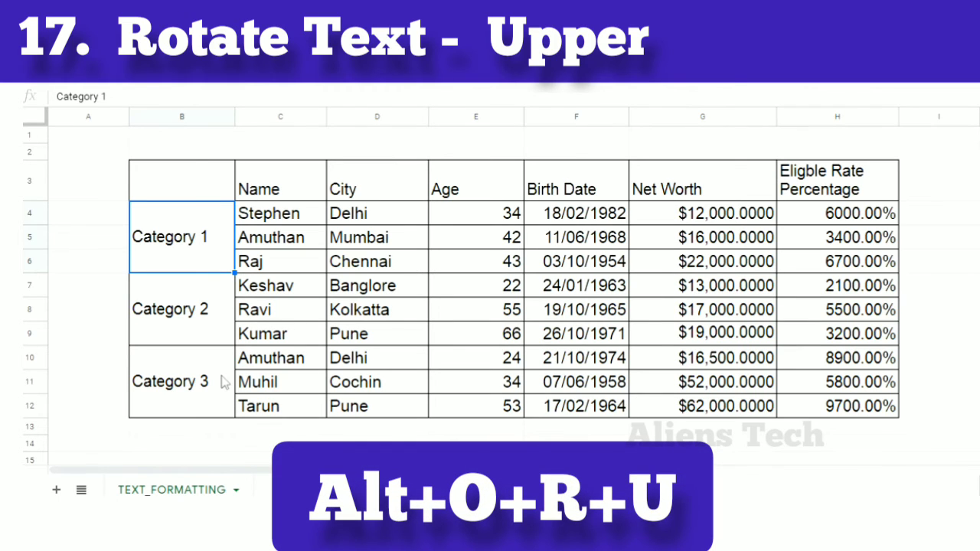
# Rotate the text of the merged Category 2 cell up so it reads vertically from bottom to top
pyautogui.hotkey('alt', 'o')
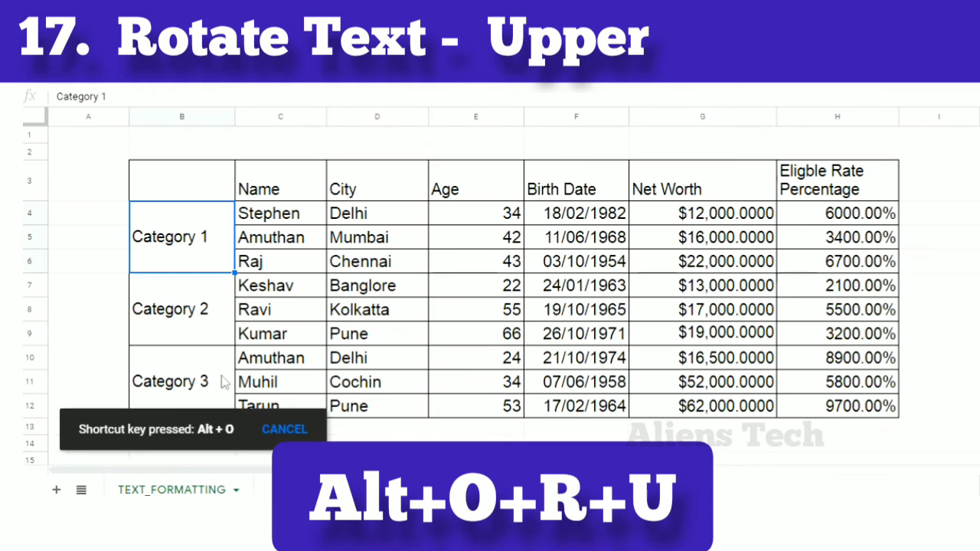
pyautogui.press('r')
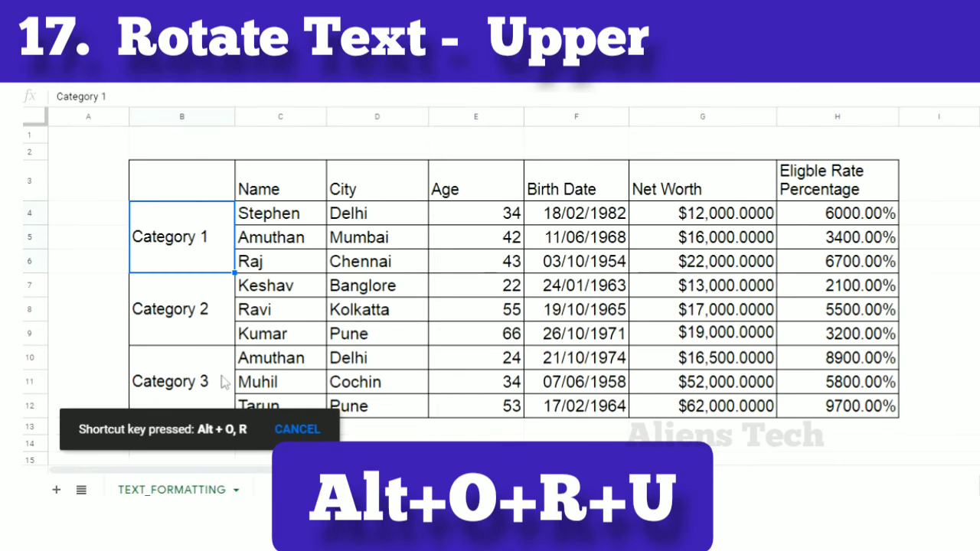
pyautogui.press('u')
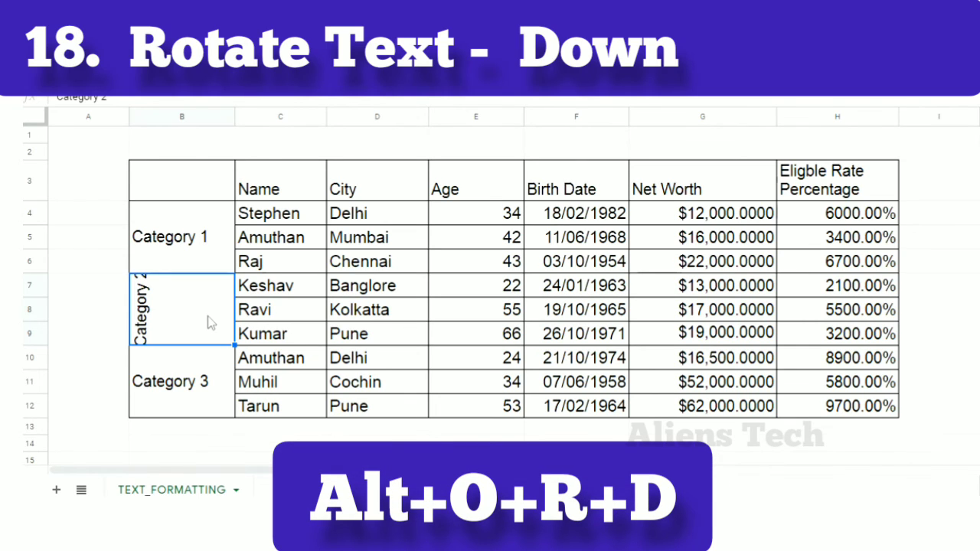
# Rotate the text of the merged Category 3 cell down so it reads vertically from top to bottom
pyautogui.click(201, 393)
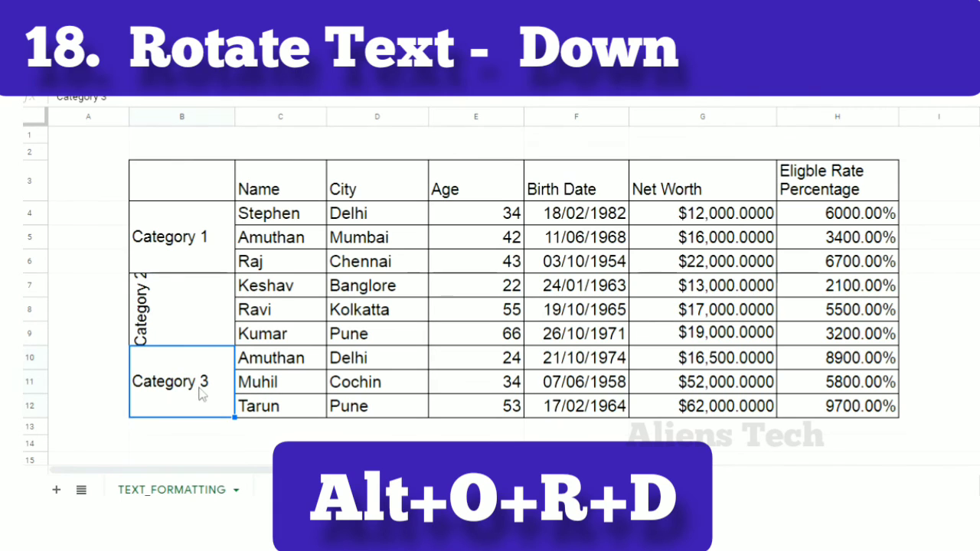
pyautogui.hotkey('alt', 'o')
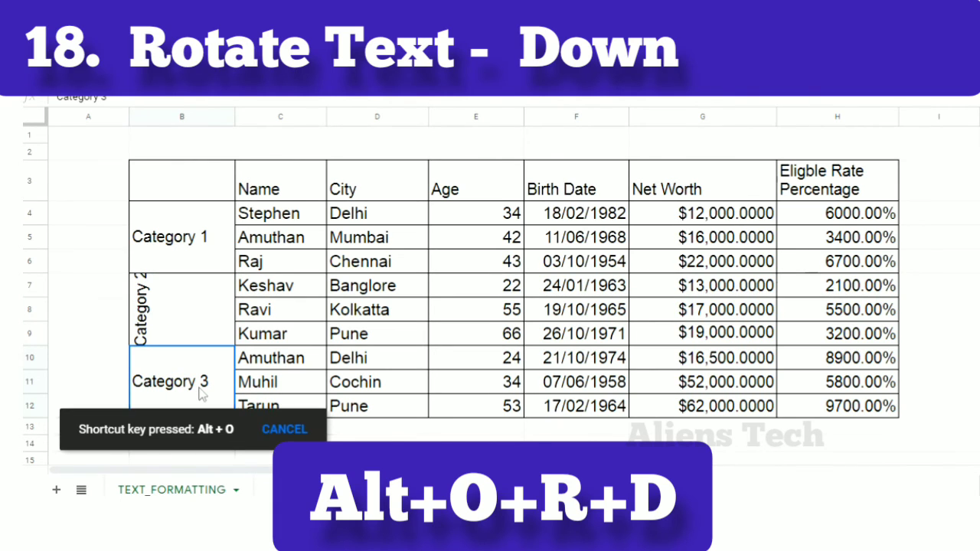
pyautogui.press('r')
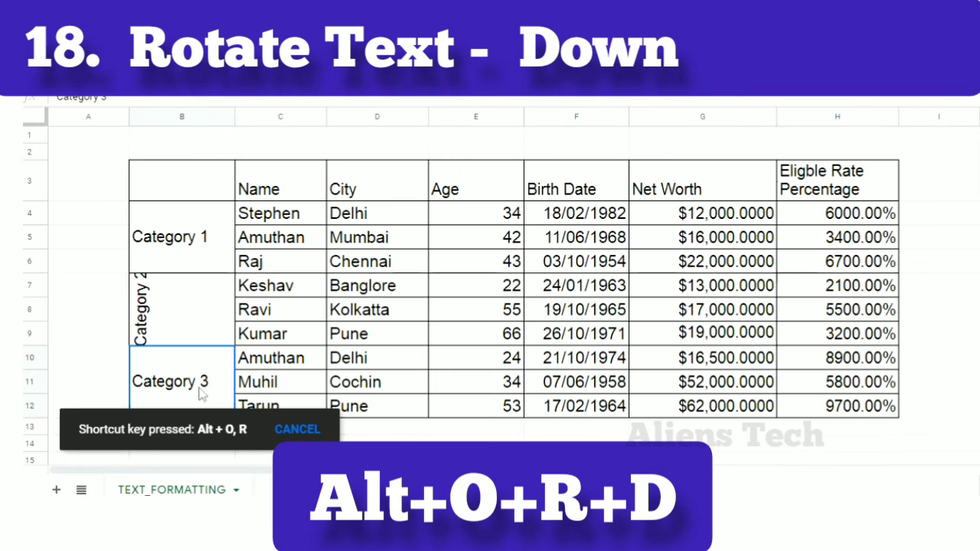
pyautogui.press('d')
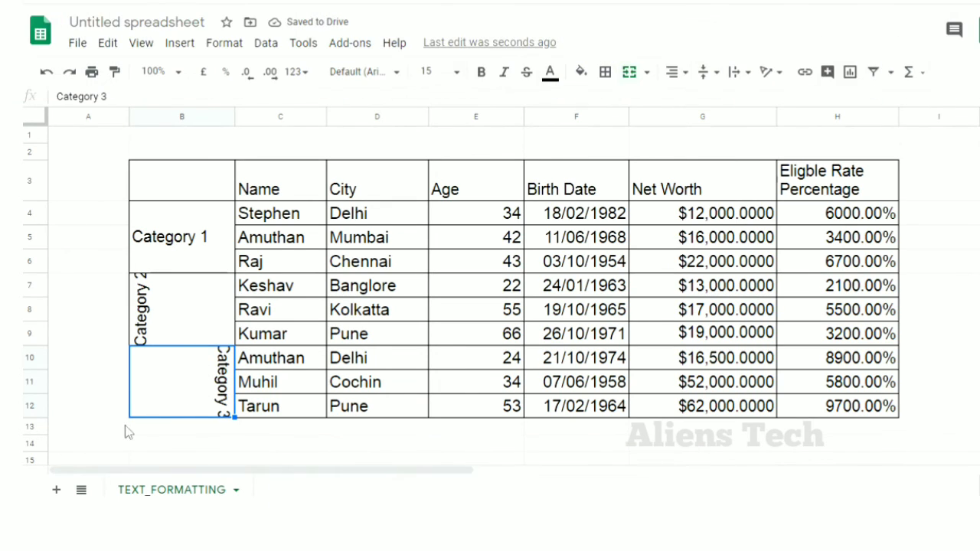
# Increase the heights of rows 12 and 9 so the rotated Category 3 and Category 2 labels fit their cells
pyautogui.moveTo(44, 417); pyautogui.dragTo(46, 441)
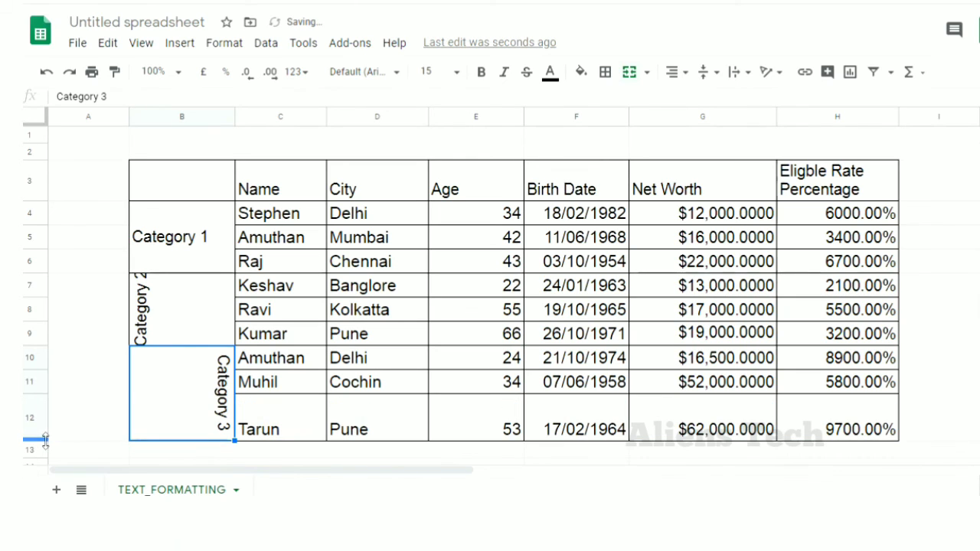
pyautogui.moveTo(36, 344); pyautogui.dragTo(37, 360)
pyautogui.click(299, 383)
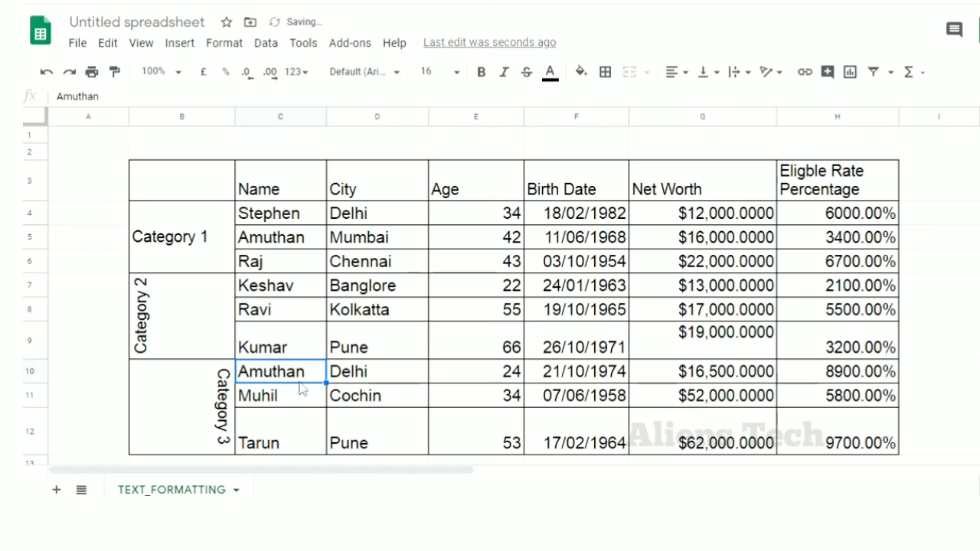
# Clear the formatting of the category, name and city cells in B4:D12
pyautogui.click(197, 244)
pyautogui.keyDown('shift'); pyautogui.click(362, 452); pyautogui.keyUp('shift')
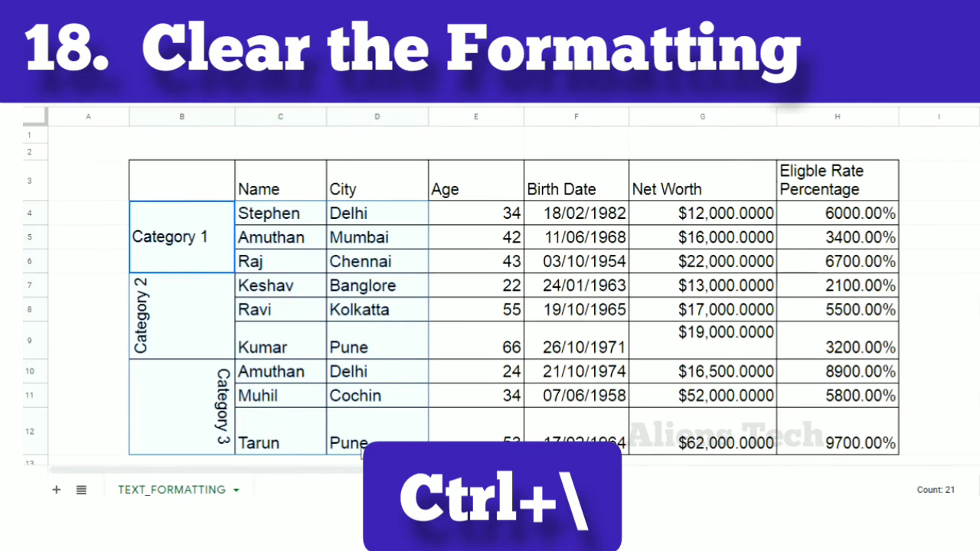
pyautogui.hotkey('ctrl', '\\')
pyautogui.click(245, 314)
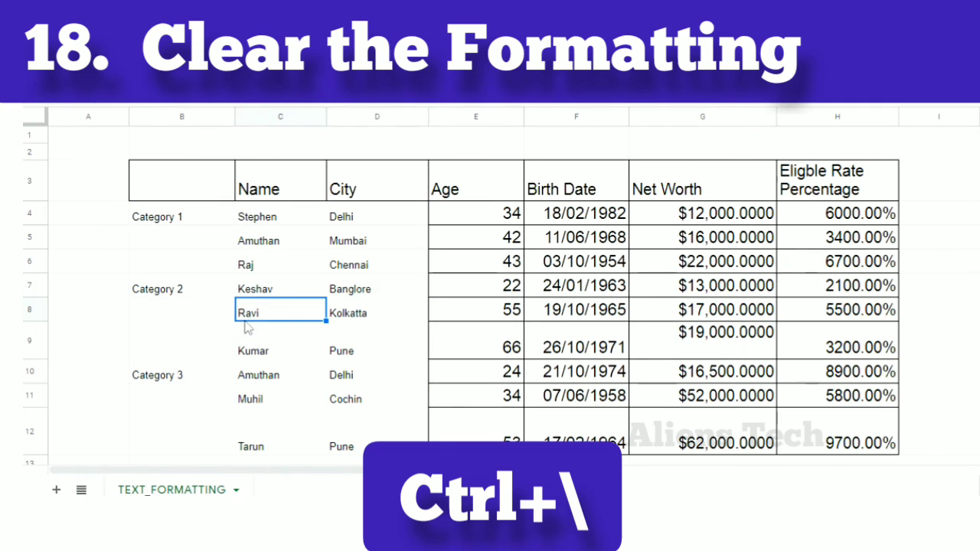